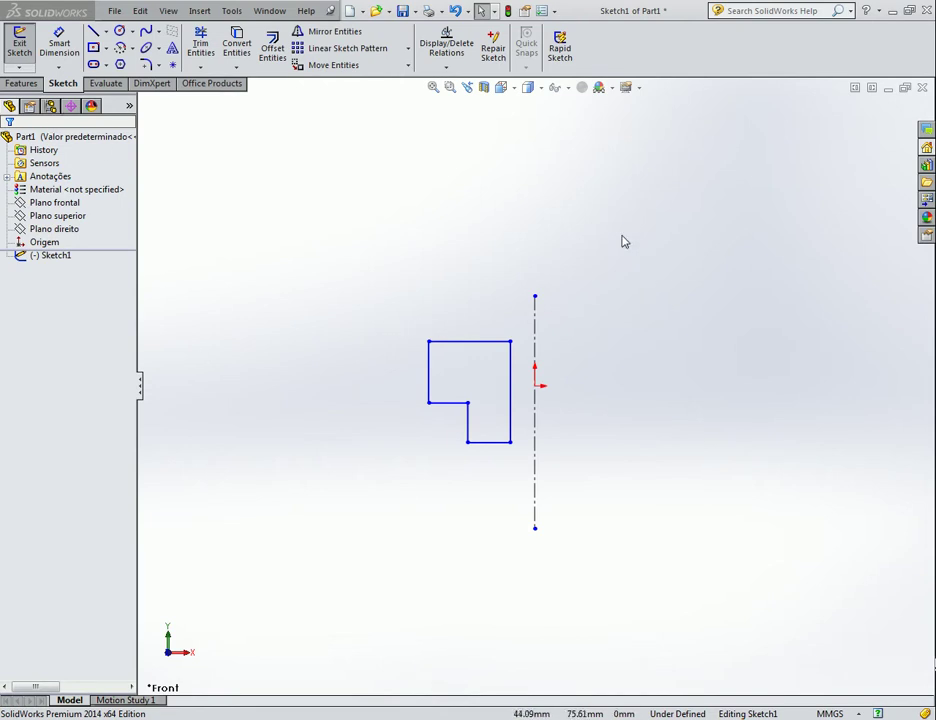
Revolve the L-shaped profile 360° as a thin feature with a 1.00mm wall.
{"action": "left_click", "coordinate": [20, 83]}
{"action": "left_click", "coordinate": [71, 46]}
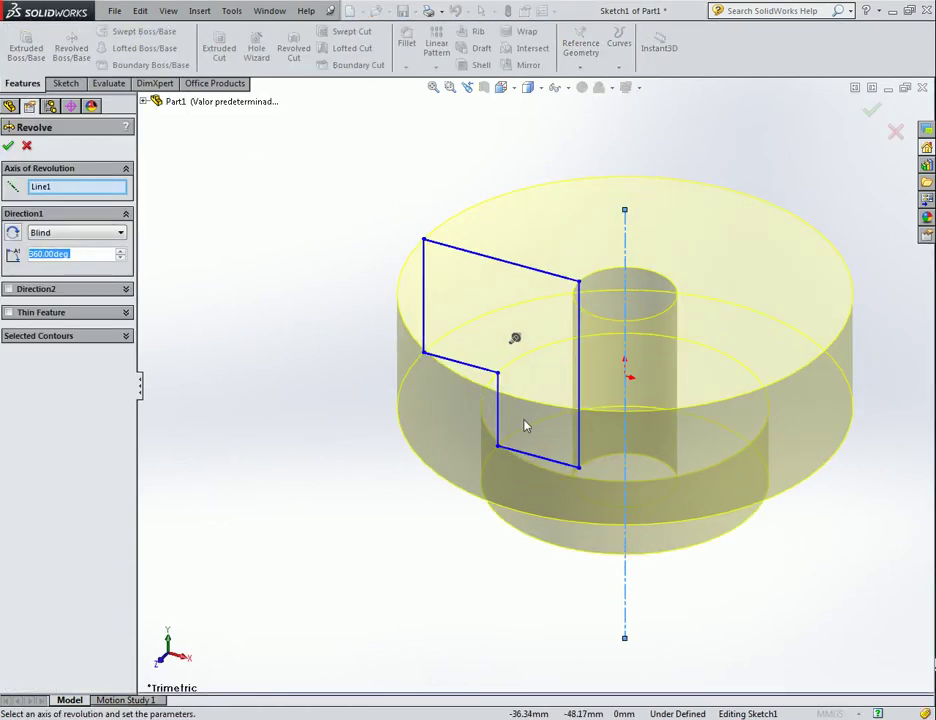
{"action": "left_click", "coordinate": [127, 313]}
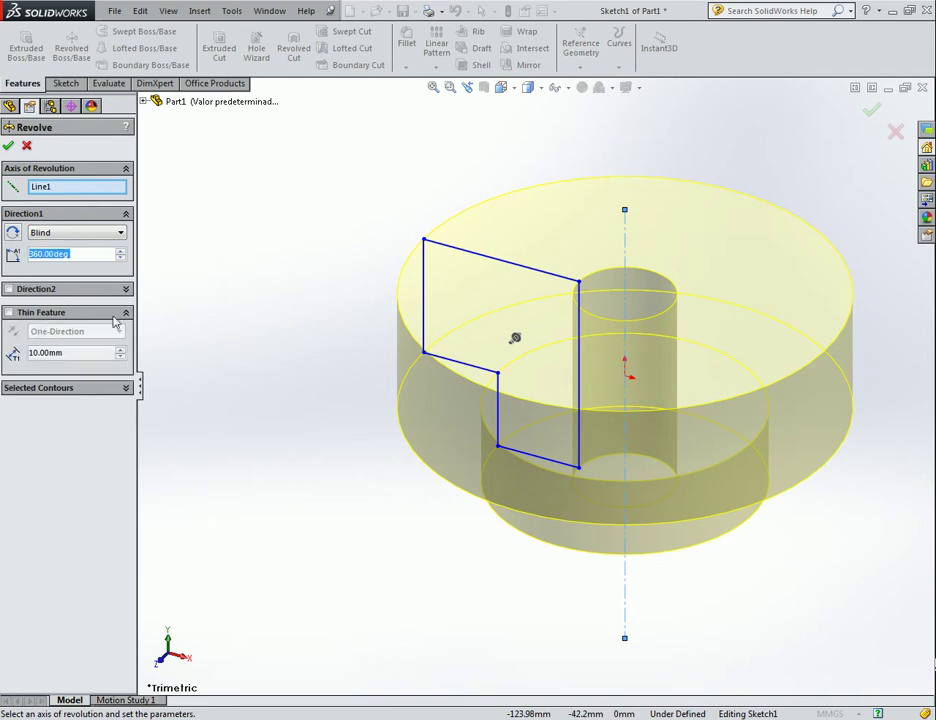
{"action": "left_click", "coordinate": [10, 313]}
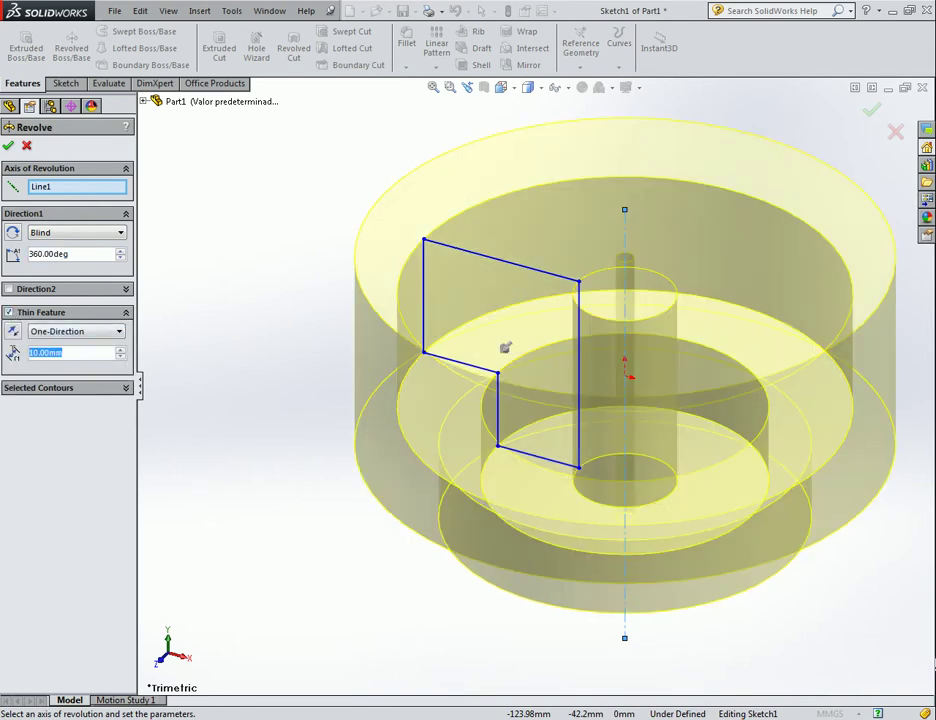
{"action": "type", "text": "1"}
{"action": "key", "text": "Return"}
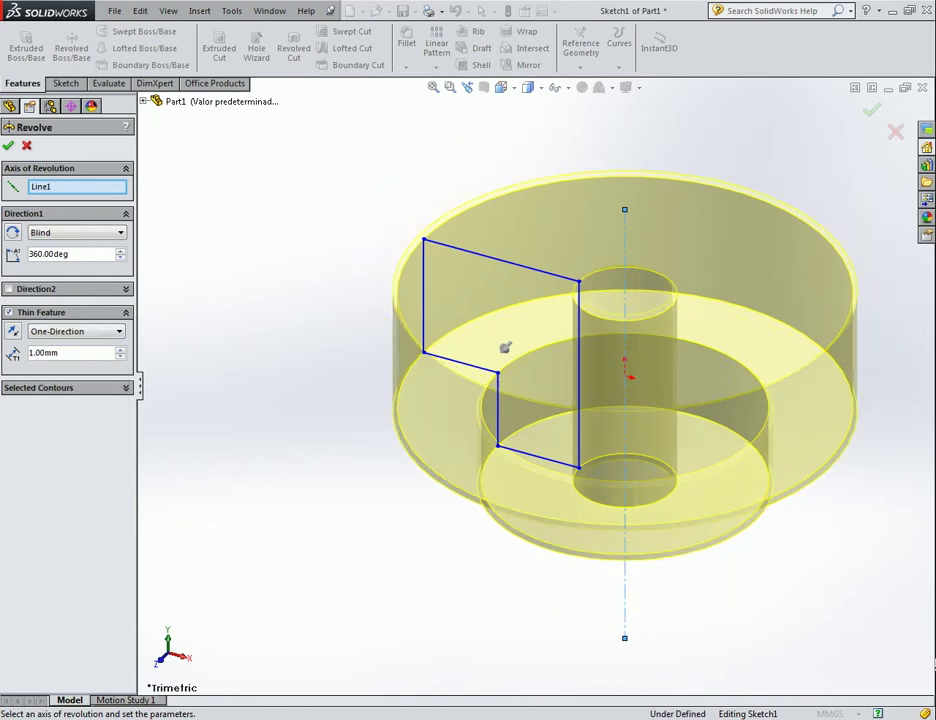
{"action": "mouse_move", "coordinate": [193, 410]}
{"action": "middle_mouse_down"}
{"action": "mouse_move", "coordinate": [236, 390]}
{"action": "mouse_move", "coordinate": [255, 342]}
{"action": "mouse_move", "coordinate": [236, 386]}
{"action": "mouse_move", "coordinate": [209, 386]}
{"action": "middle_mouse_up"}
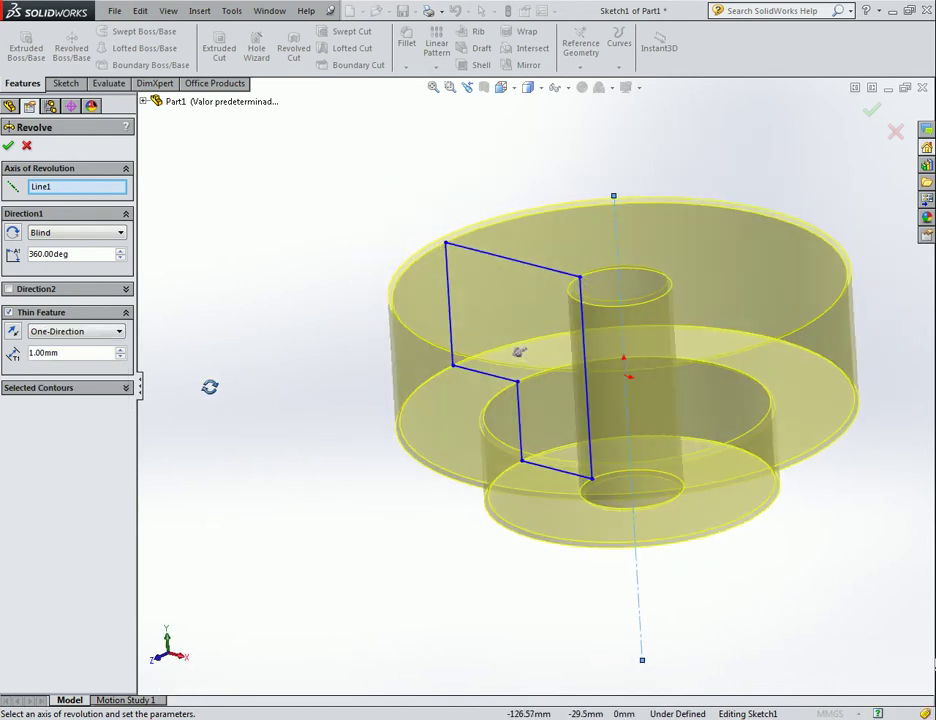
{"action": "left_click", "coordinate": [8, 147]}
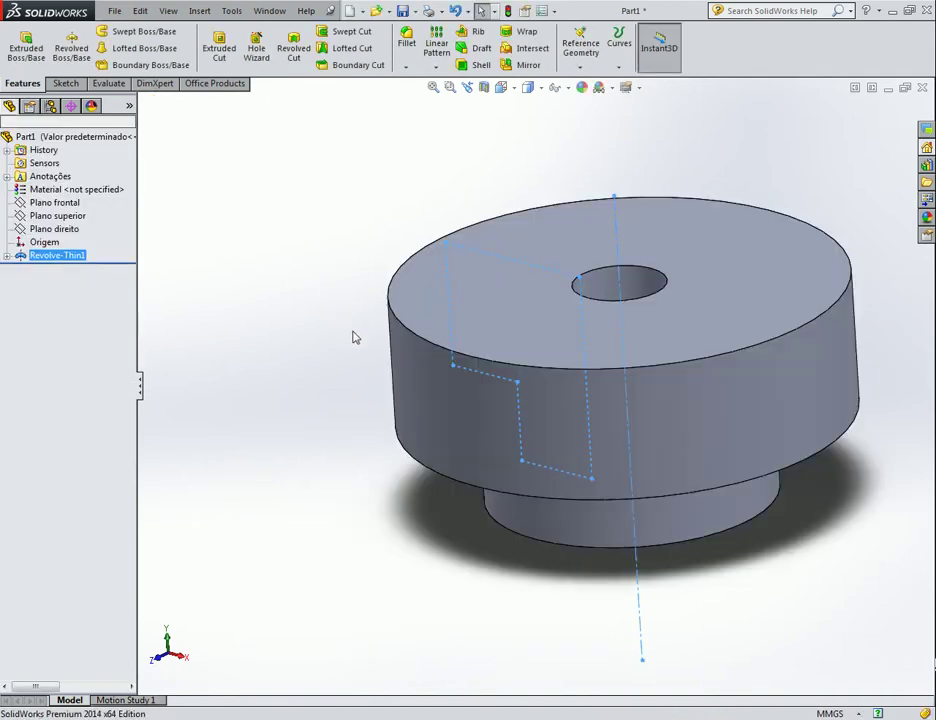
{"action": "middle_click_drag", "start_coordinate": [297, 350], "coordinate": [313, 357]}
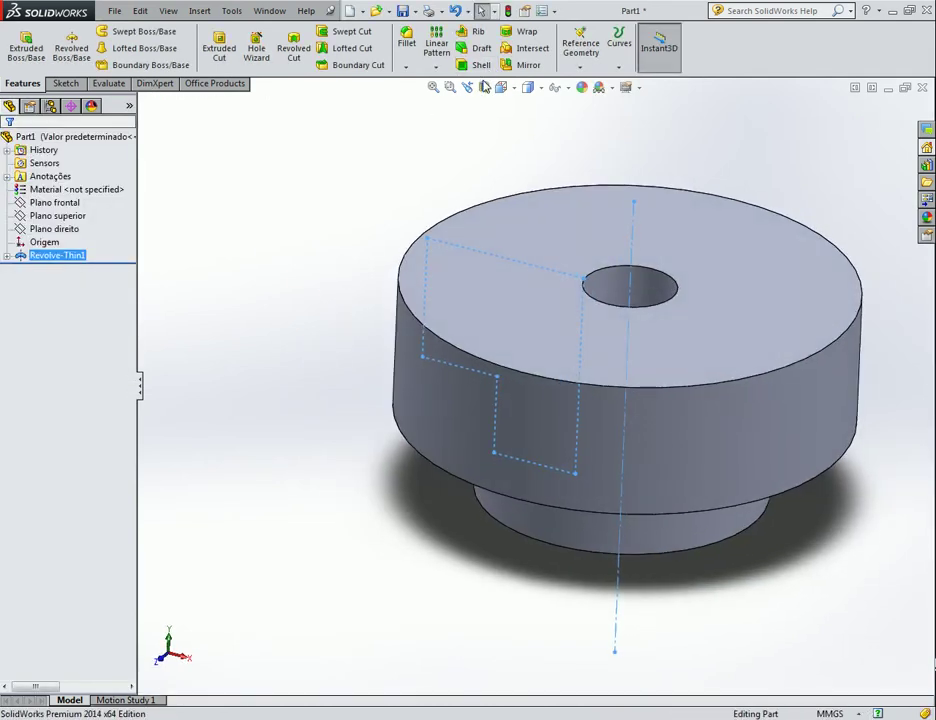
{"action": "left_click", "coordinate": [484, 87]}
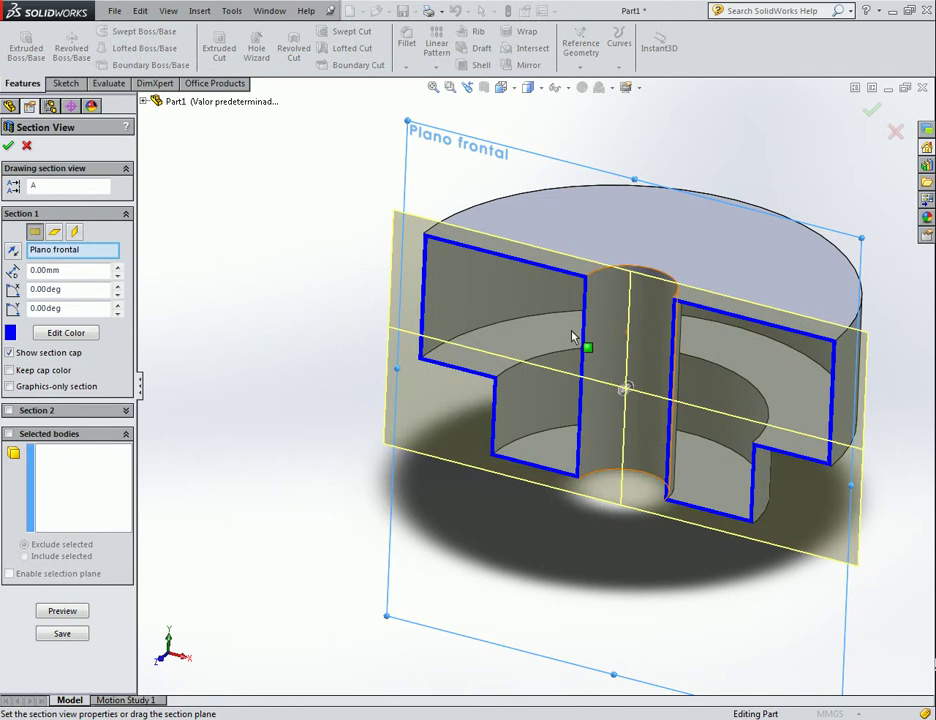
{"action": "middle_click_drag", "start_coordinate": [284, 332], "coordinate": [291, 318]}
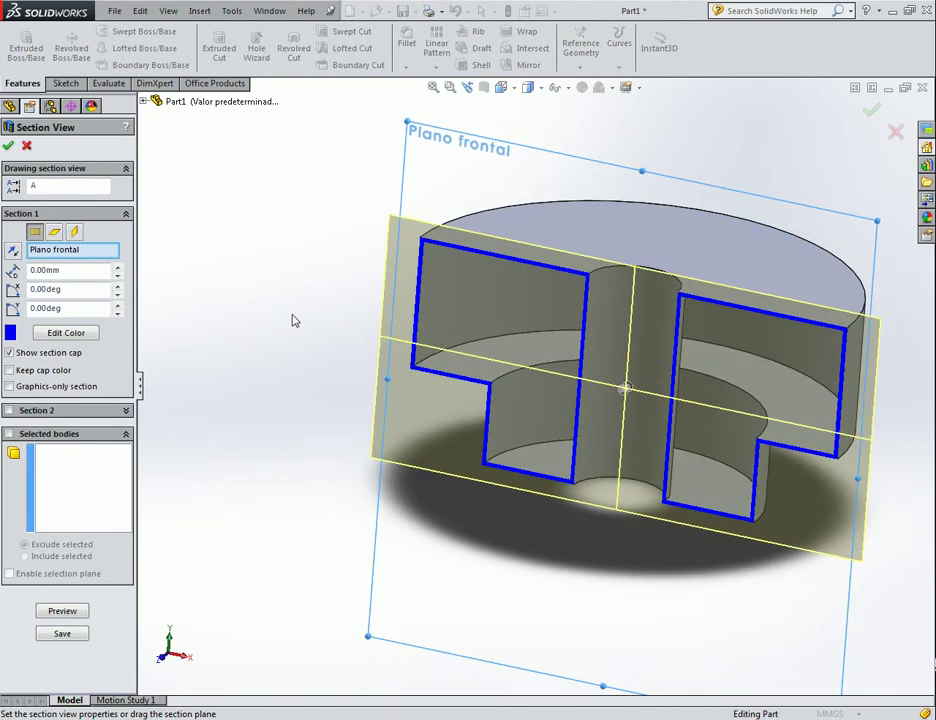
{"action": "key", "text": "ctrl+1"}
{"action": "mouse_move", "coordinate": [594, 280]}
{"action": "middle_mouse_down"}
{"action": "mouse_move", "coordinate": [528, 271]}
{"action": "mouse_move", "coordinate": [535, 276]}
{"action": "middle_mouse_up"}
{"action": "key", "text": "ctrl+7"}
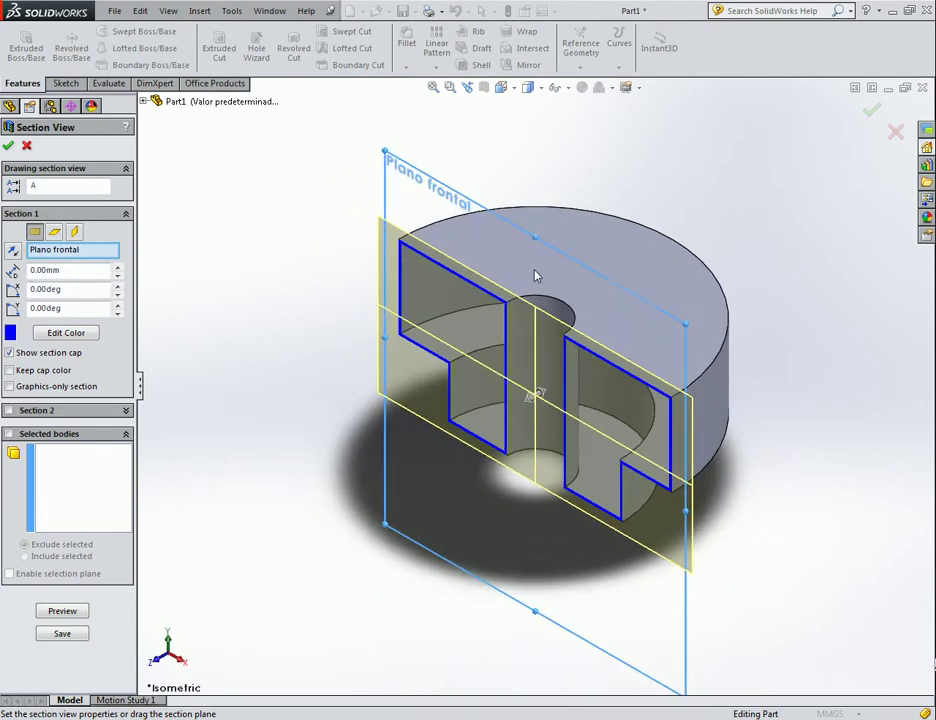
{"action": "left_click", "coordinate": [28, 147]}
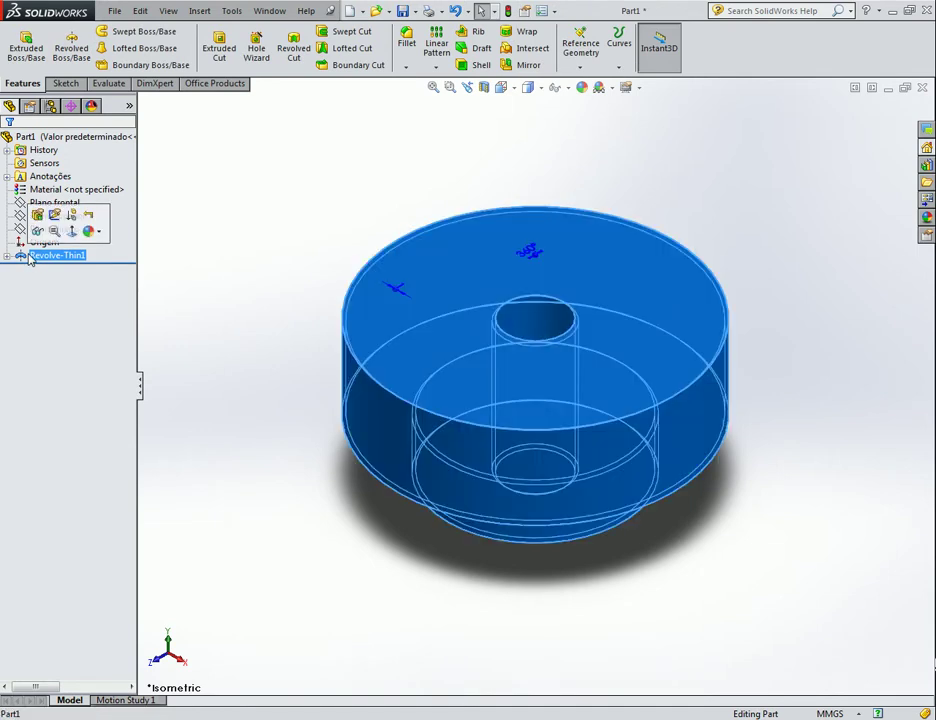
Open the revolve's profile sketch, Sketch1, for editing.
{"action": "left_click", "coordinate": [29, 255]}
{"action": "left_click", "coordinate": [44, 269], "text": "ctrl"}
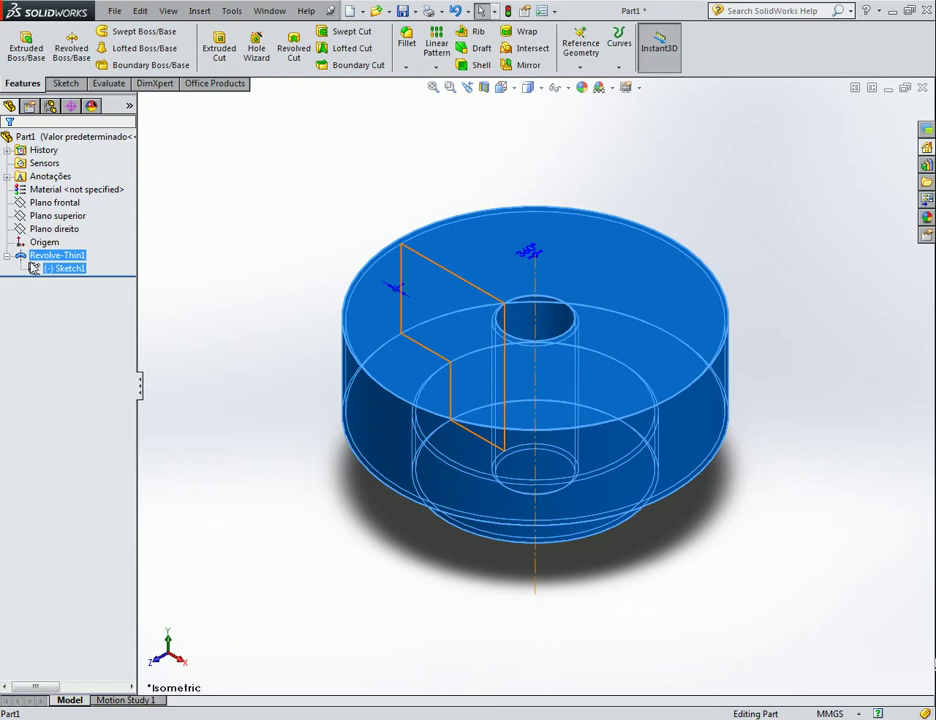
{"action": "left_click", "coordinate": [42, 272]}
{"action": "right_click", "coordinate": [42, 272]}
{"action": "left_click", "coordinate": [54, 225]}
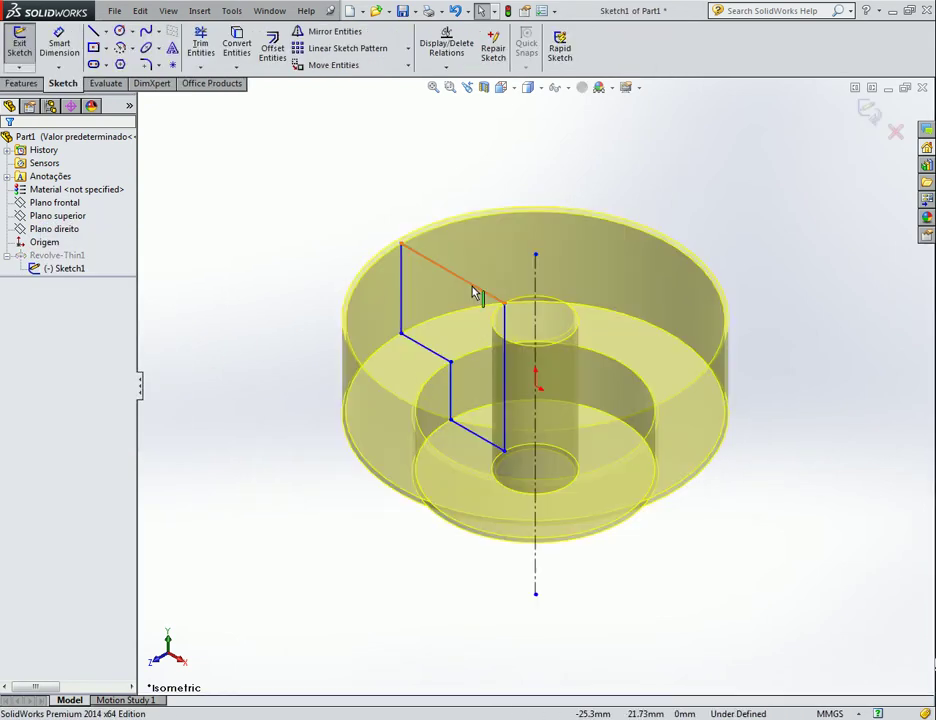
Convert the top line and inner vertical line to construction geometry and rebuild.
{"action": "left_click", "coordinate": [477, 299]}
{"action": "left_click", "coordinate": [503, 330], "text": "ctrl"}
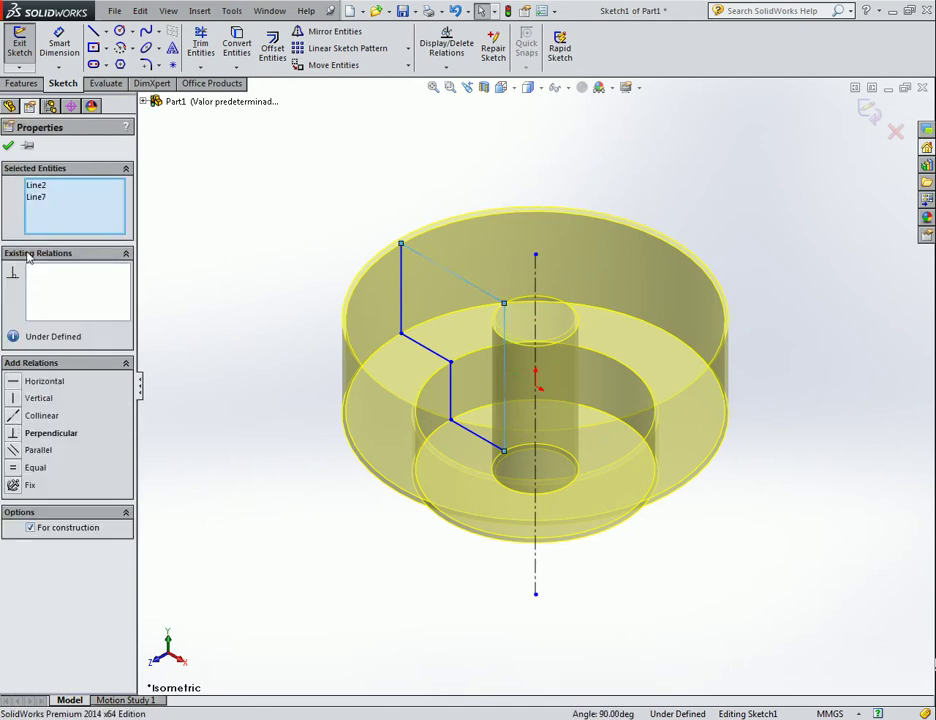
{"action": "left_click", "coordinate": [9, 147]}
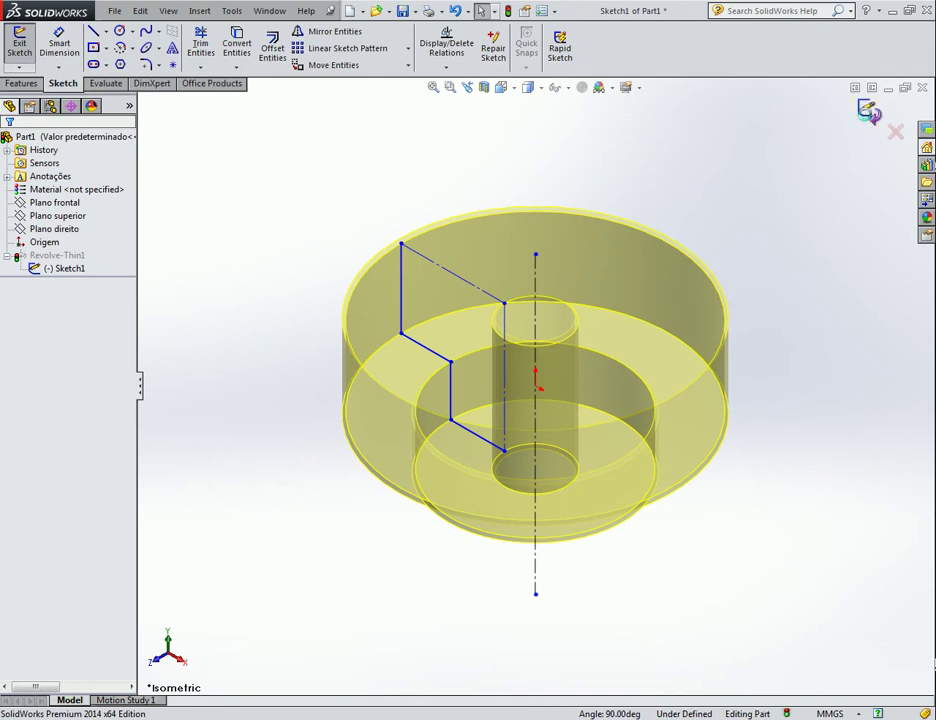
{"action": "key", "text": "ctrl+b"}
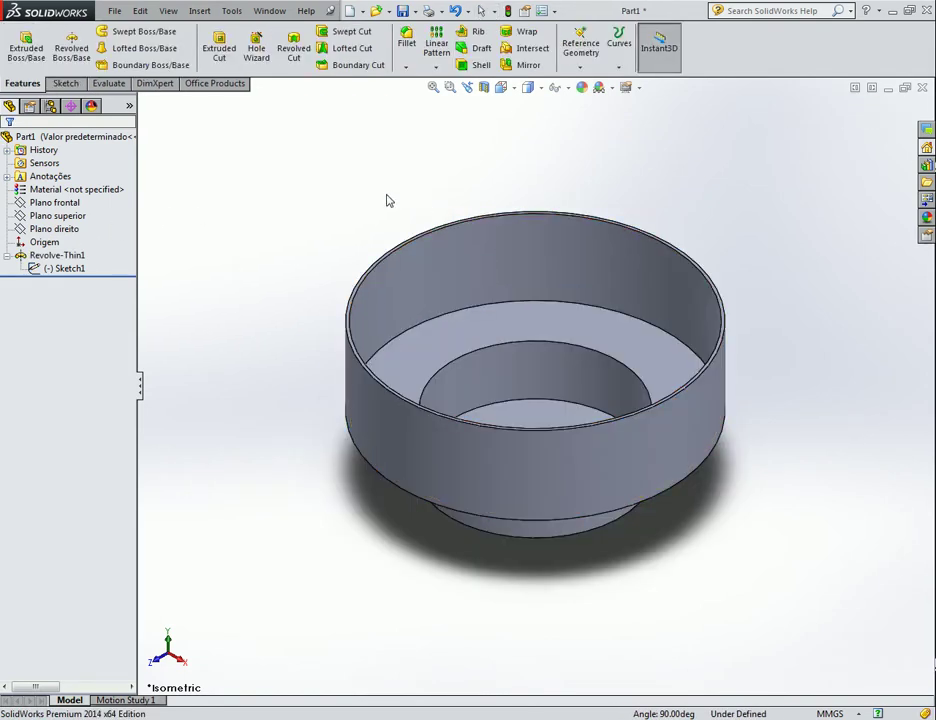
{"action": "middle_click_drag", "start_coordinate": [389, 201], "coordinate": [376, 183]}
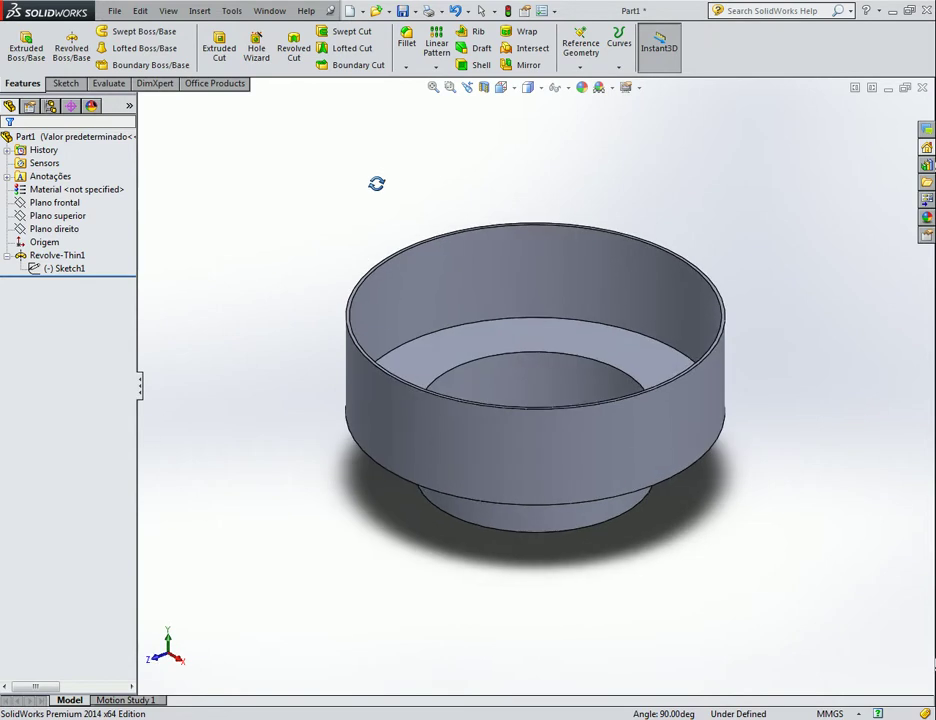
{"action": "left_click", "coordinate": [60, 270]}
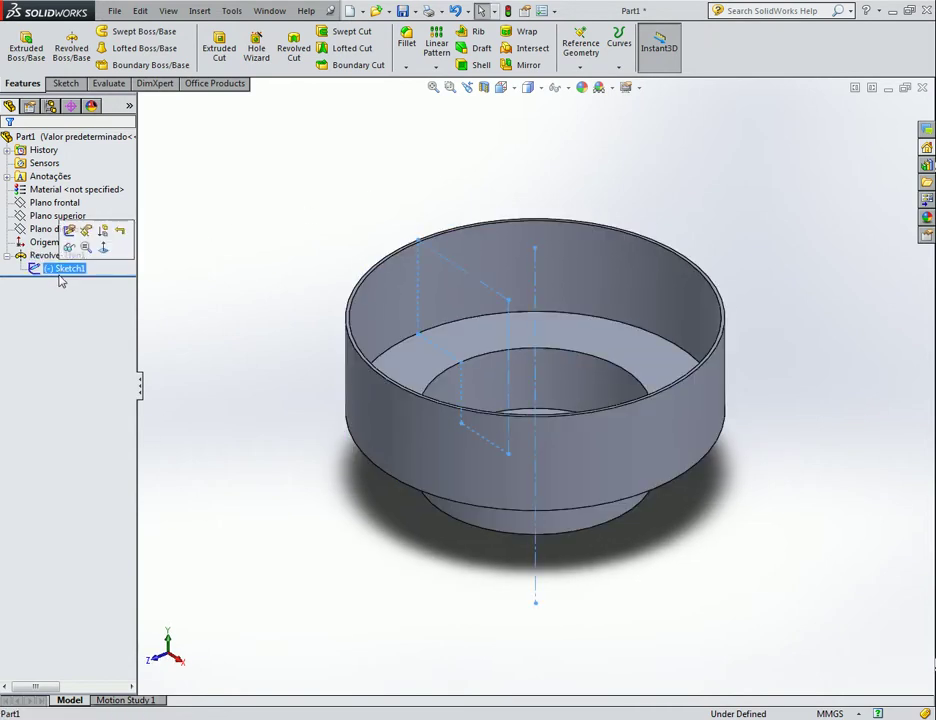
{"action": "right_click", "coordinate": [52, 272]}
{"action": "left_click", "coordinate": [58, 221]}
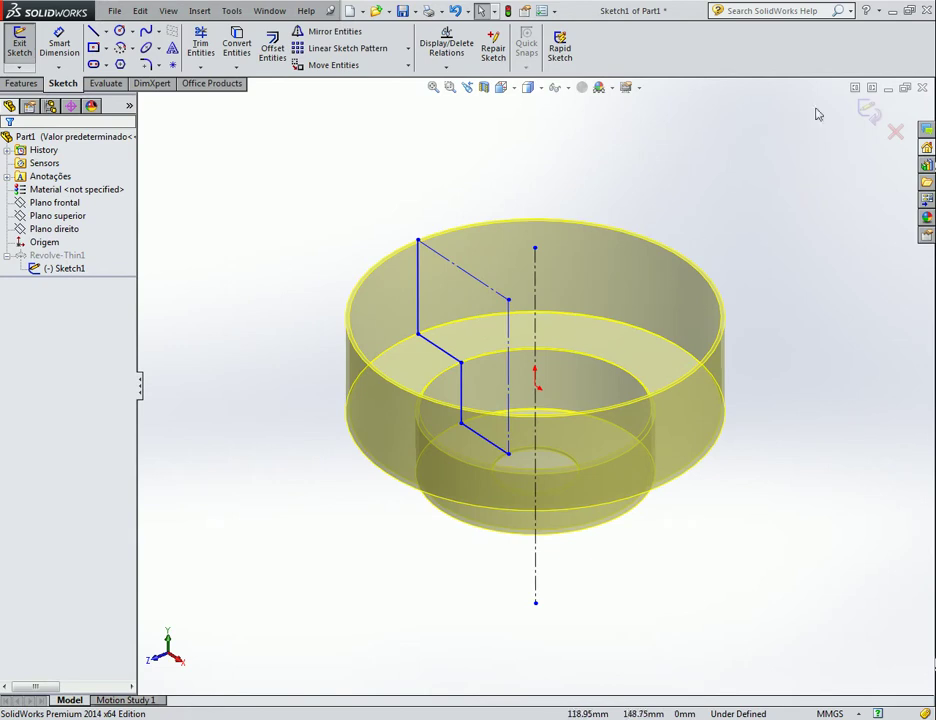
{"action": "left_click", "coordinate": [866, 110]}
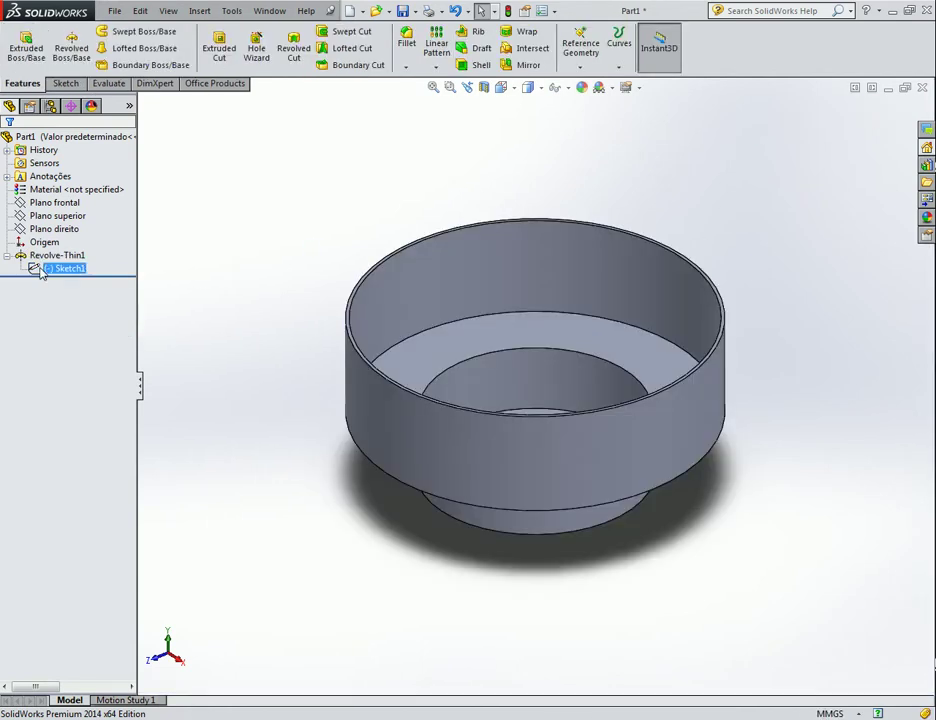
{"action": "left_click", "coordinate": [34, 257]}
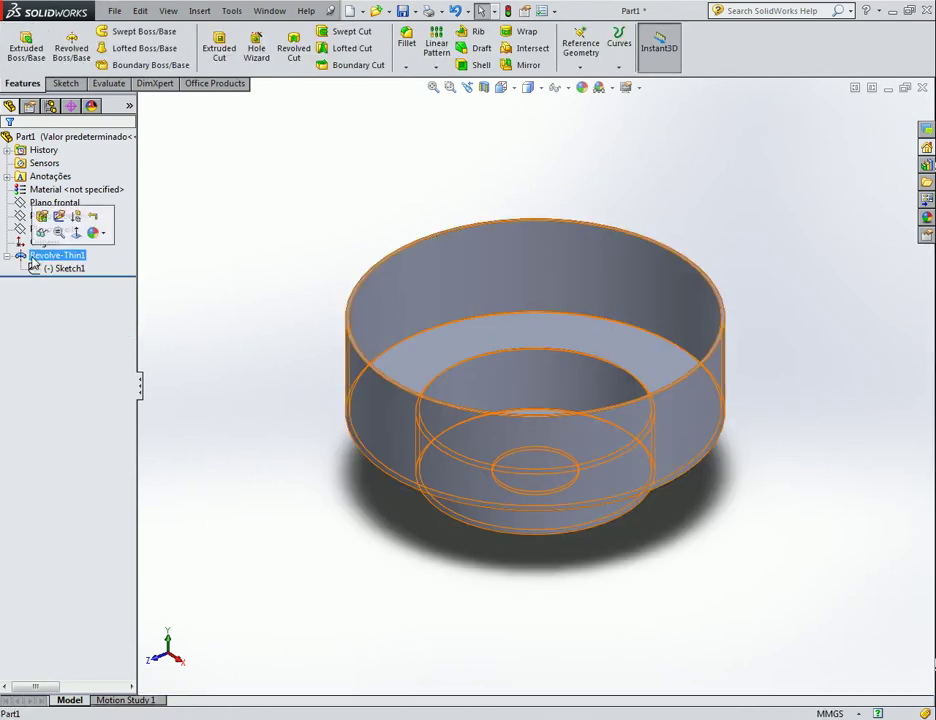
Delete the thin revolve feature and reopen Sketch1 for editing.
{"action": "key", "text": "Delete"}
{"action": "key", "text": "Return"}
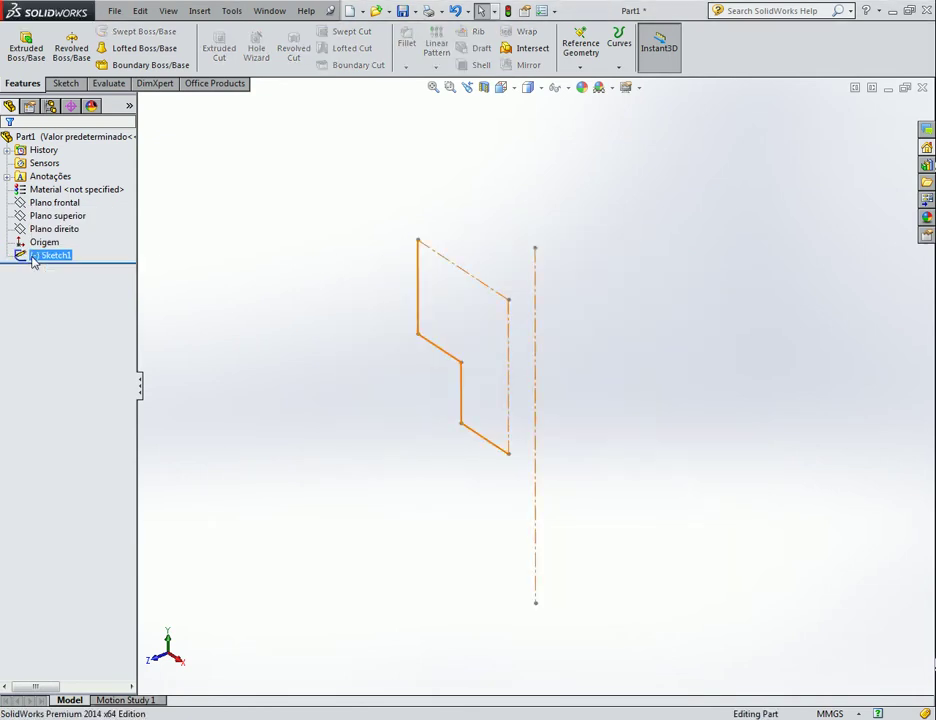
{"action": "left_click", "coordinate": [40, 256]}
{"action": "right_click", "coordinate": [40, 256]}
{"action": "left_click", "coordinate": [32, 215]}
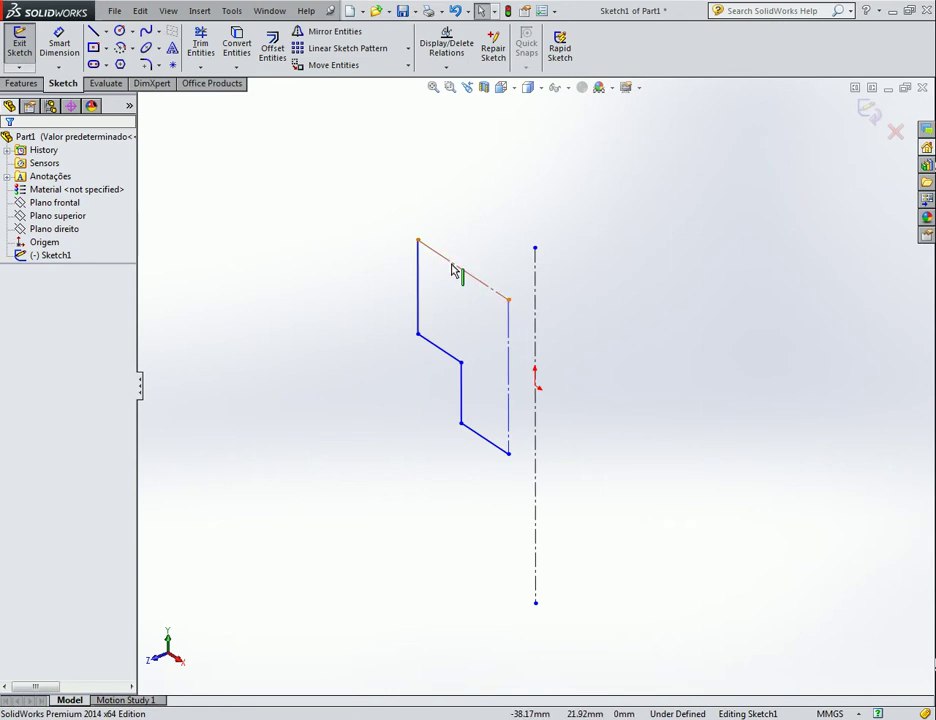
Turn the top and inner vertical lines back into solid sketch lines.
{"action": "left_click", "coordinate": [455, 266]}
{"action": "left_click", "coordinate": [511, 332], "text": "ctrl"}
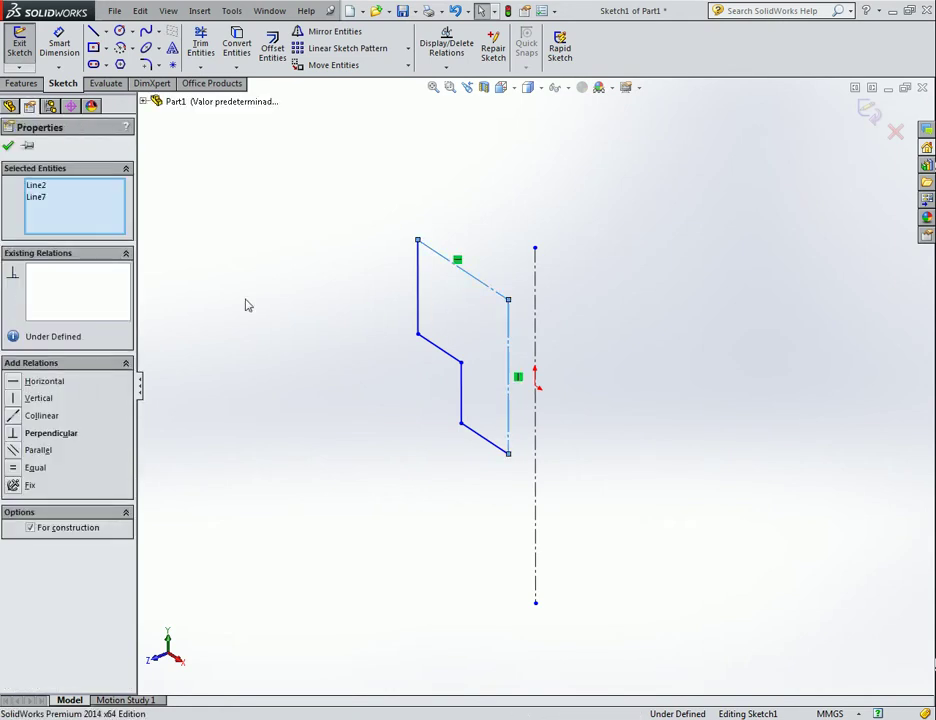
{"action": "left_click", "coordinate": [30, 527]}
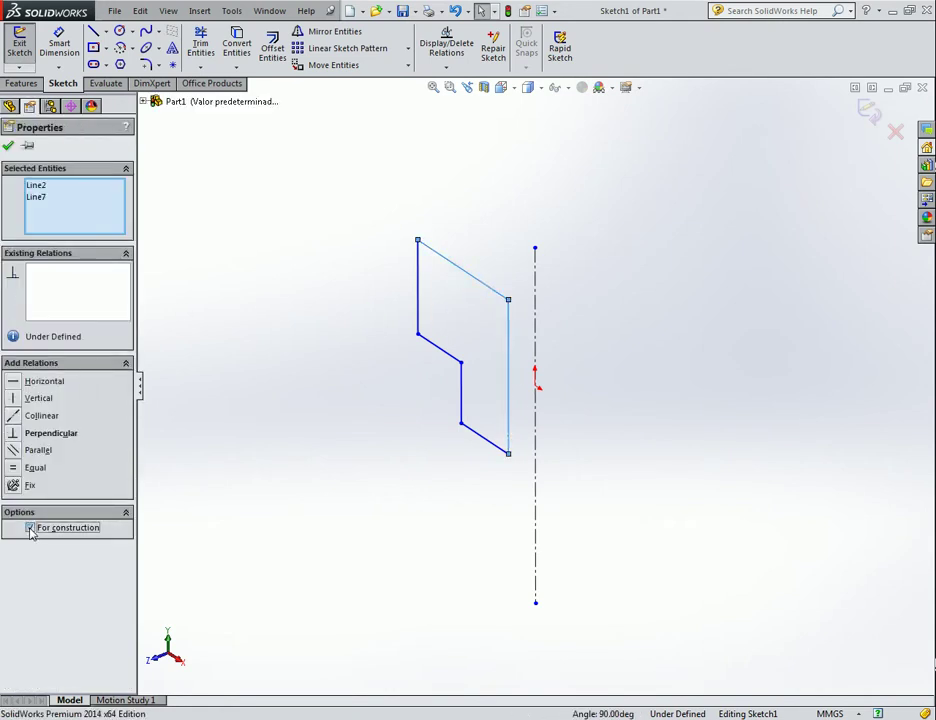
{"action": "left_click", "coordinate": [10, 146]}
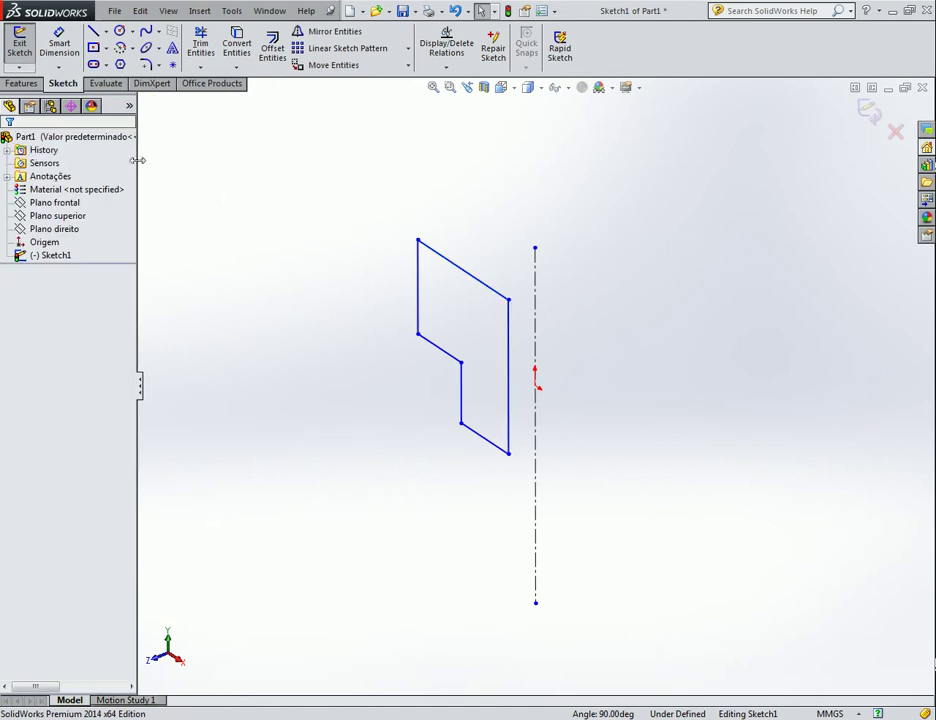
{"action": "left_click", "coordinate": [14, 84]}
Preview a thin Boss-Extrude dragged to 62.00mm depth, then cancel it.
{"action": "left_click", "coordinate": [20, 40]}
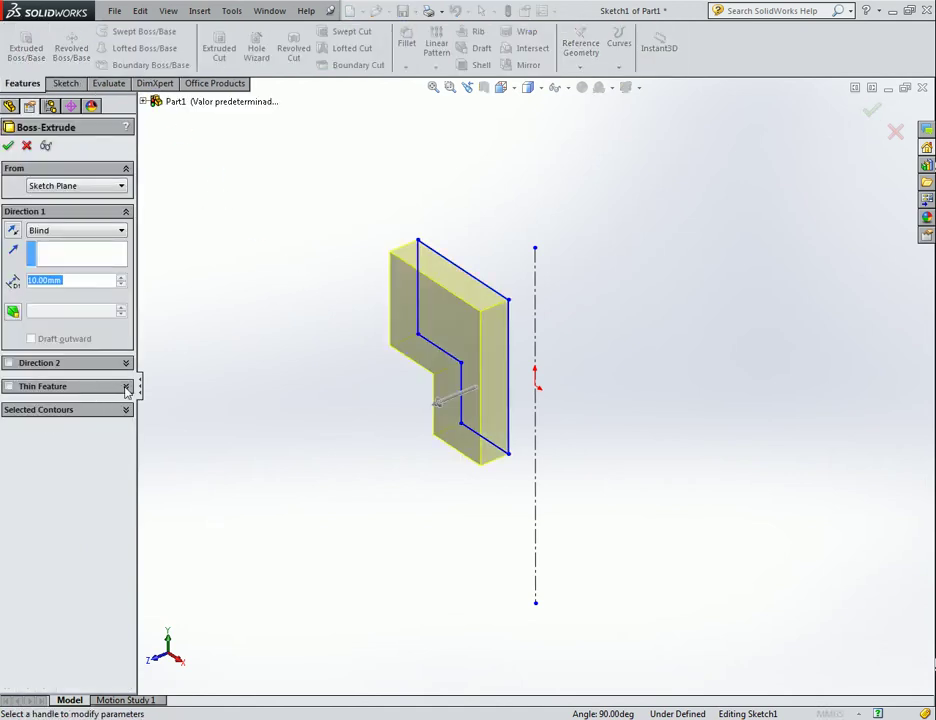
{"action": "left_click", "coordinate": [9, 387]}
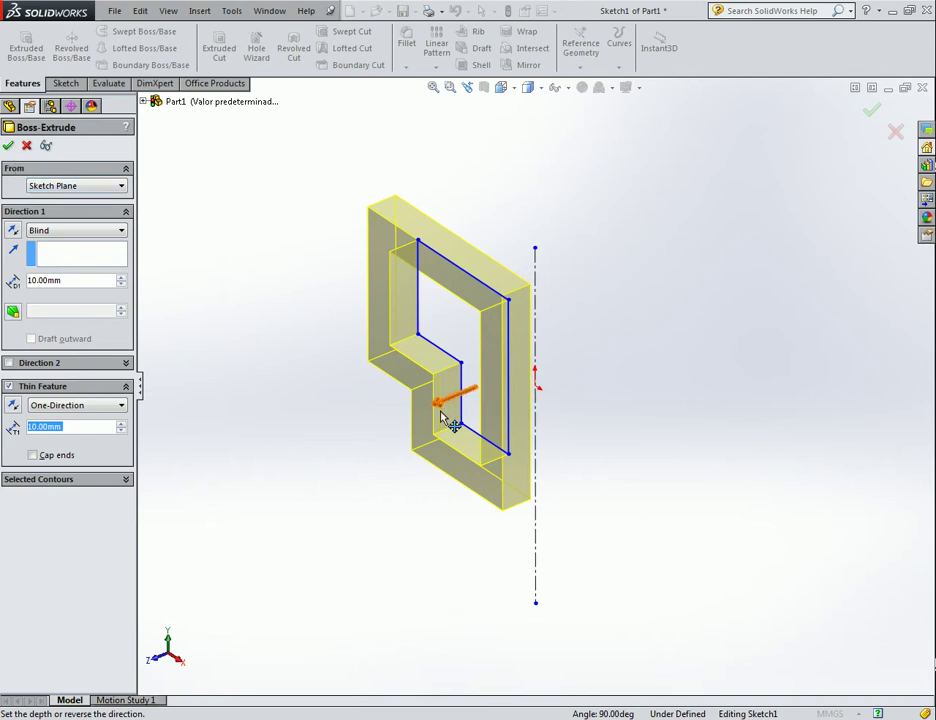
{"action": "left_click_drag", "start_coordinate": [440, 421], "coordinate": [330, 410]}
{"action": "mouse_move", "coordinate": [472, 194]}
{"action": "middle_mouse_down"}
{"action": "mouse_move", "coordinate": [529, 187]}
{"action": "mouse_move", "coordinate": [501, 186]}
{"action": "middle_mouse_up"}
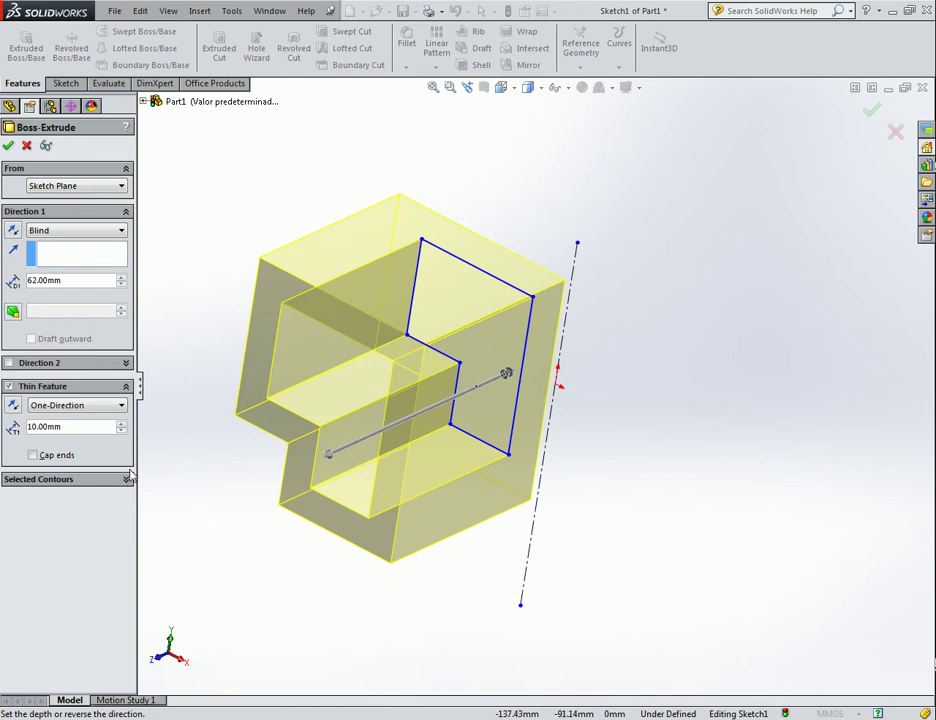
{"action": "left_click", "coordinate": [27, 146]}
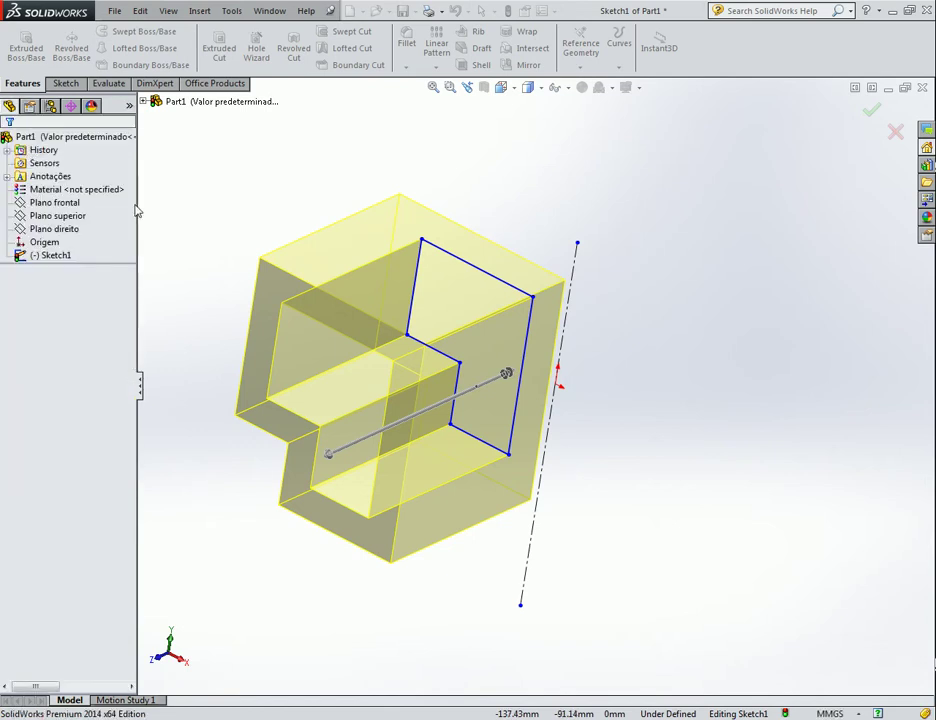
Make the profile's top and right-hand lines construction geometry again.
{"action": "left_click", "coordinate": [480, 270]}
{"action": "left_click", "coordinate": [528, 335], "text": "ctrl"}
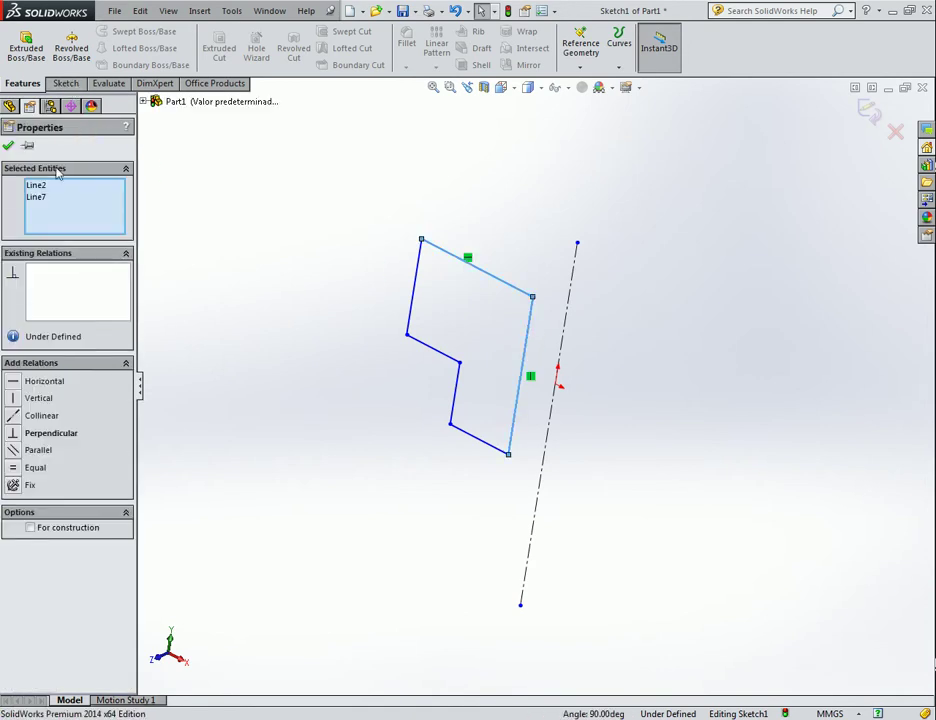
{"action": "left_click", "coordinate": [31, 528]}
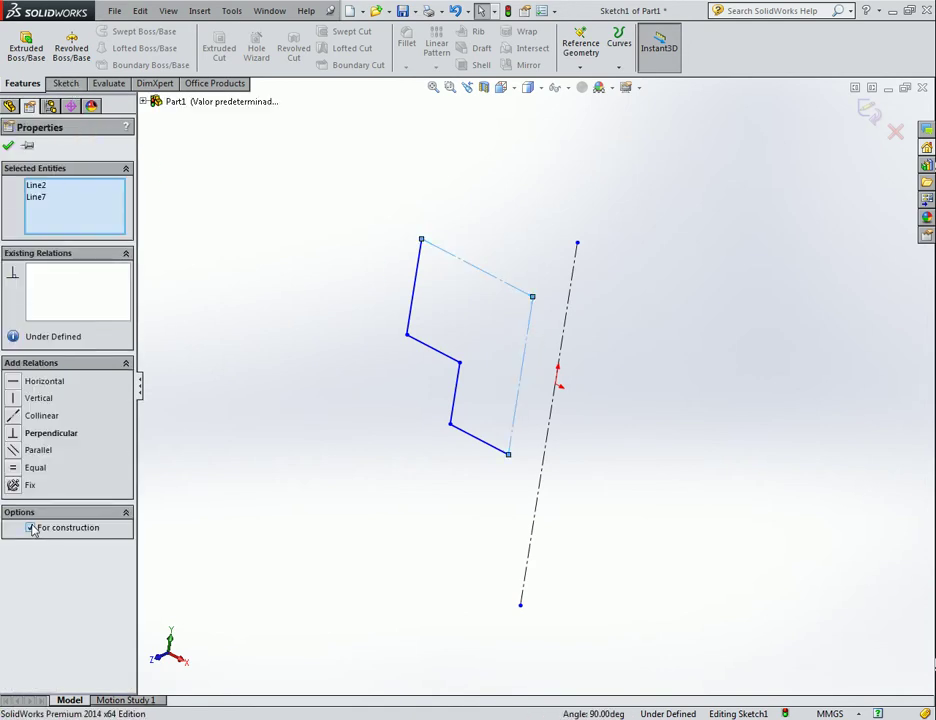
{"action": "left_click", "coordinate": [8, 147]}
Create Extrude-Thin1 from the open profile: Blind 50.00mm deep with 5mm walls.
{"action": "left_click", "coordinate": [26, 45]}
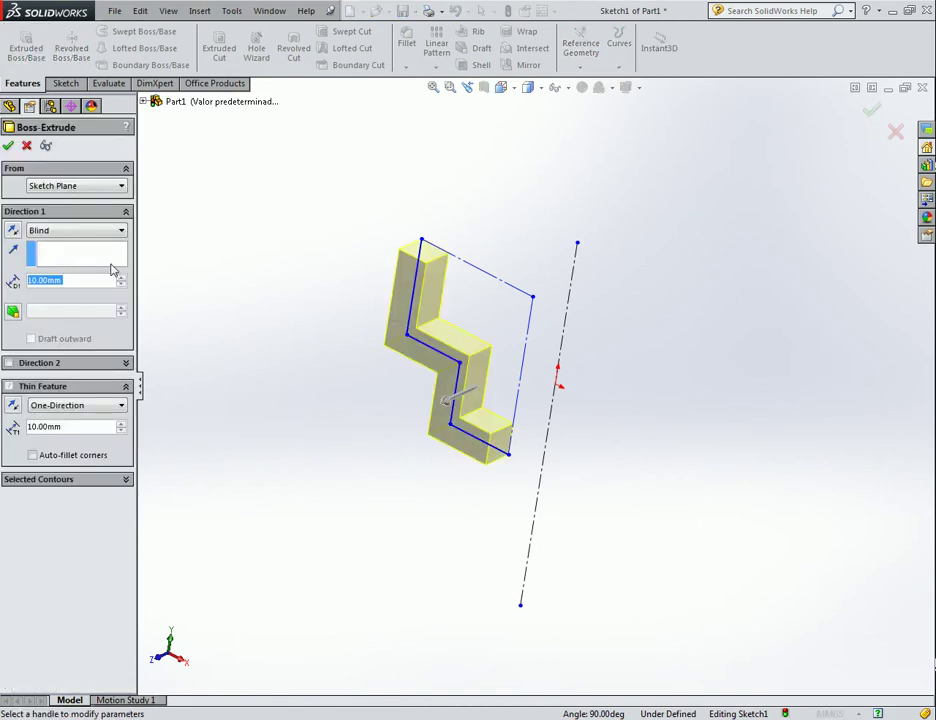
{"action": "left_click", "coordinate": [120, 280]}
{"action": "left_click", "coordinate": [120, 280]}
{"action": "left_click", "coordinate": [120, 280]}
{"action": "left_click", "coordinate": [120, 280]}
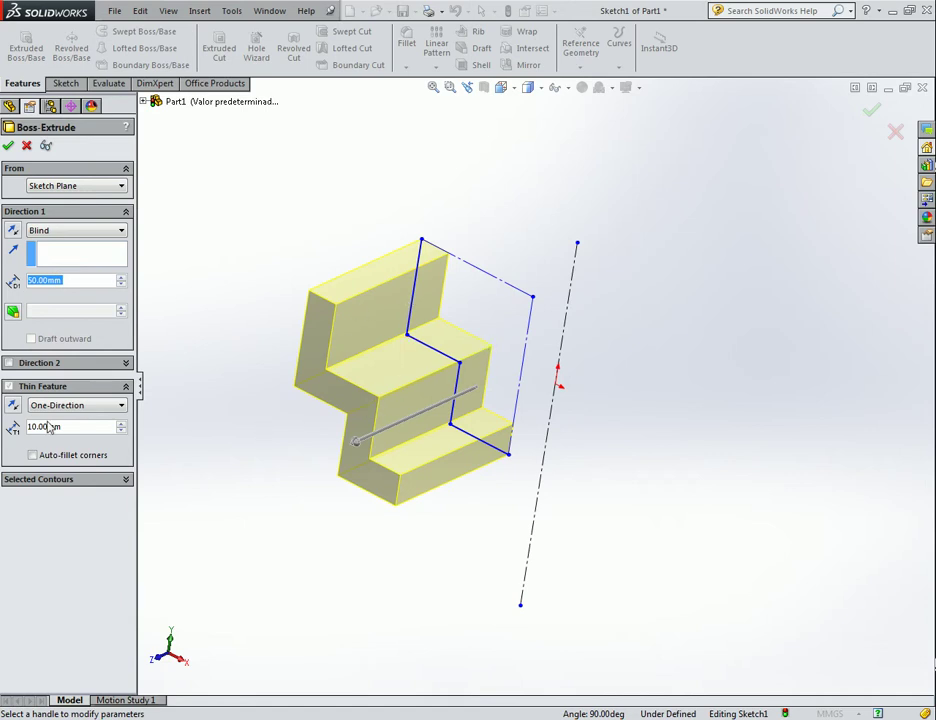
{"action": "left_click", "coordinate": [120, 424]}
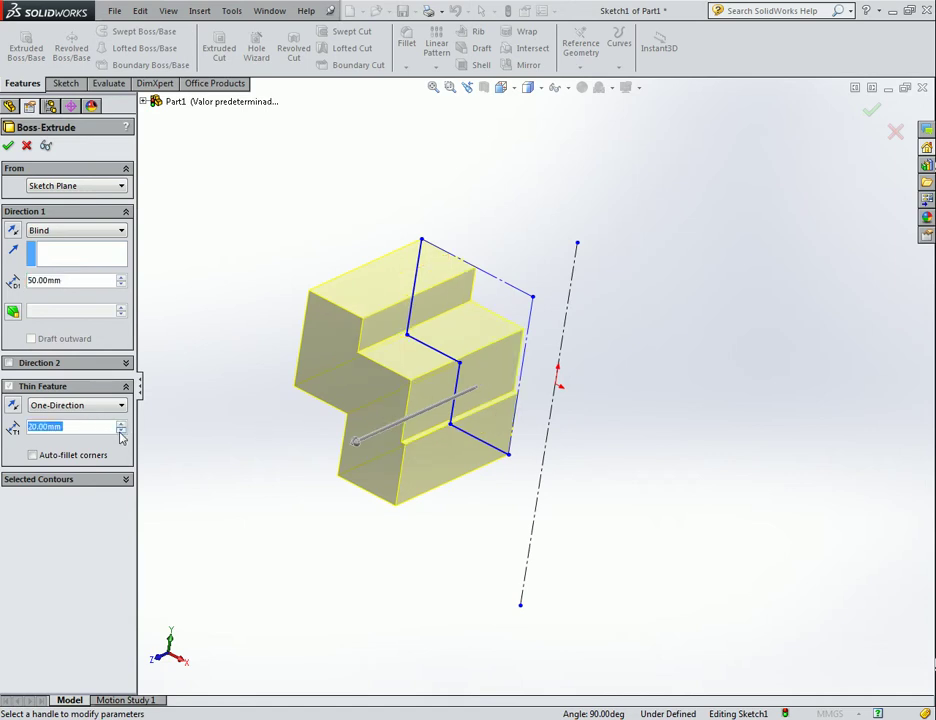
{"action": "left_click", "coordinate": [121, 432]}
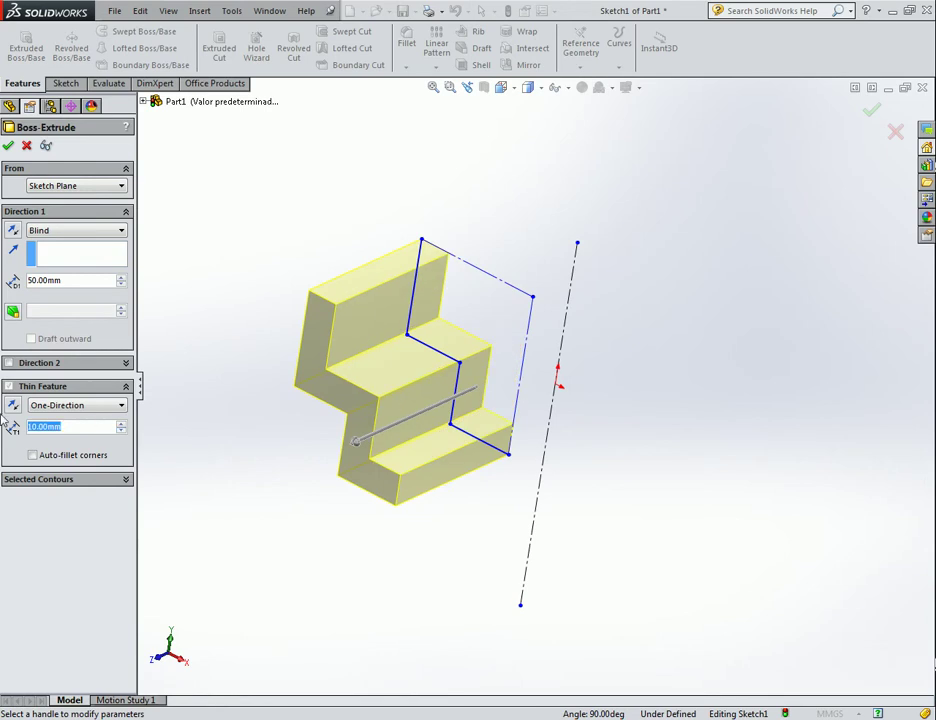
{"action": "type", "text": "5"}
{"action": "key", "text": "Return"}
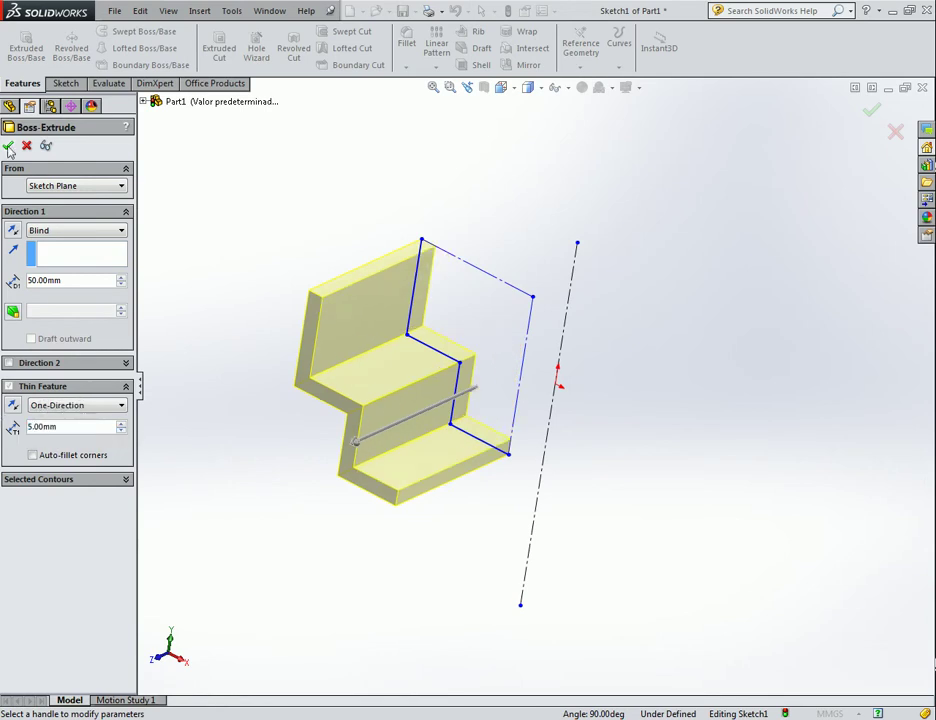
{"action": "left_click", "coordinate": [9, 147]}
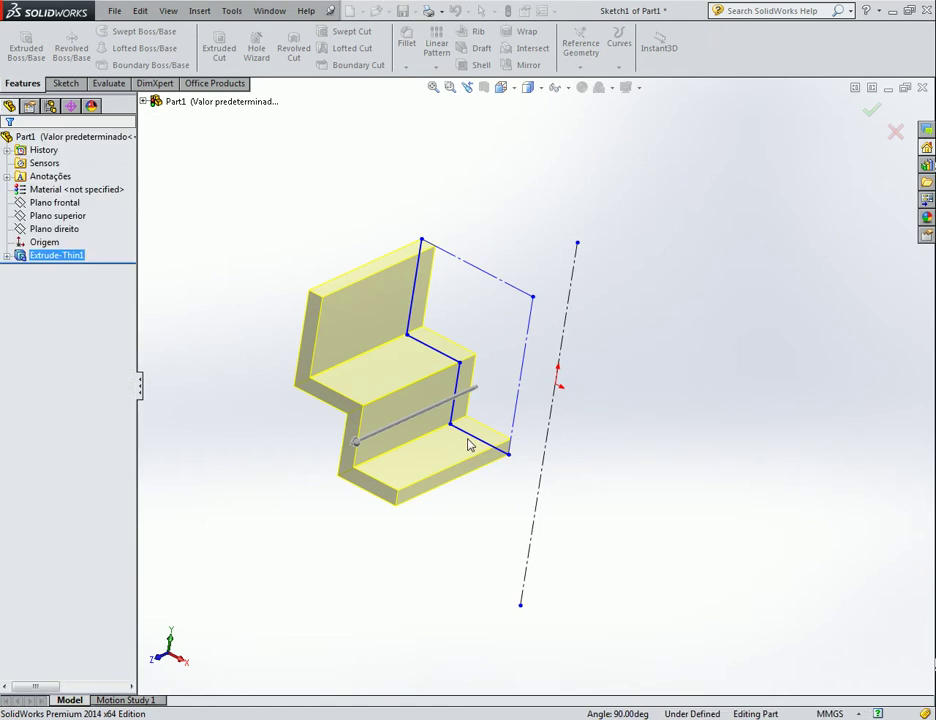
Switch to the rib3 part and delete its Rib1 feature.
{"action": "left_click", "coordinate": [270, 11]}
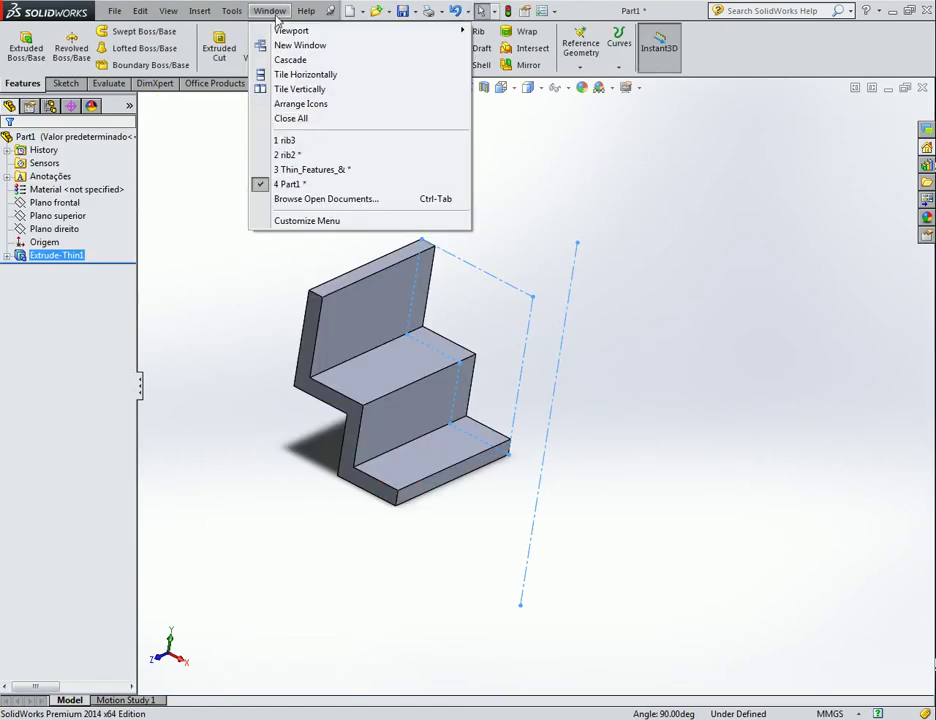
{"action": "left_click", "coordinate": [274, 138]}
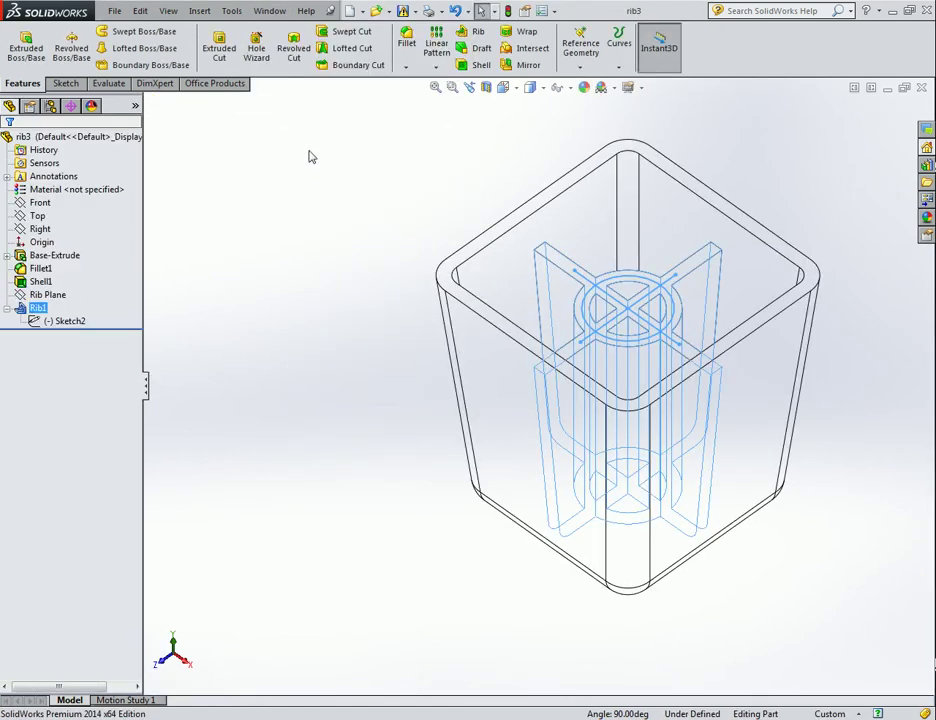
{"action": "left_click", "coordinate": [45, 295]}
{"action": "left_click", "coordinate": [36, 308]}
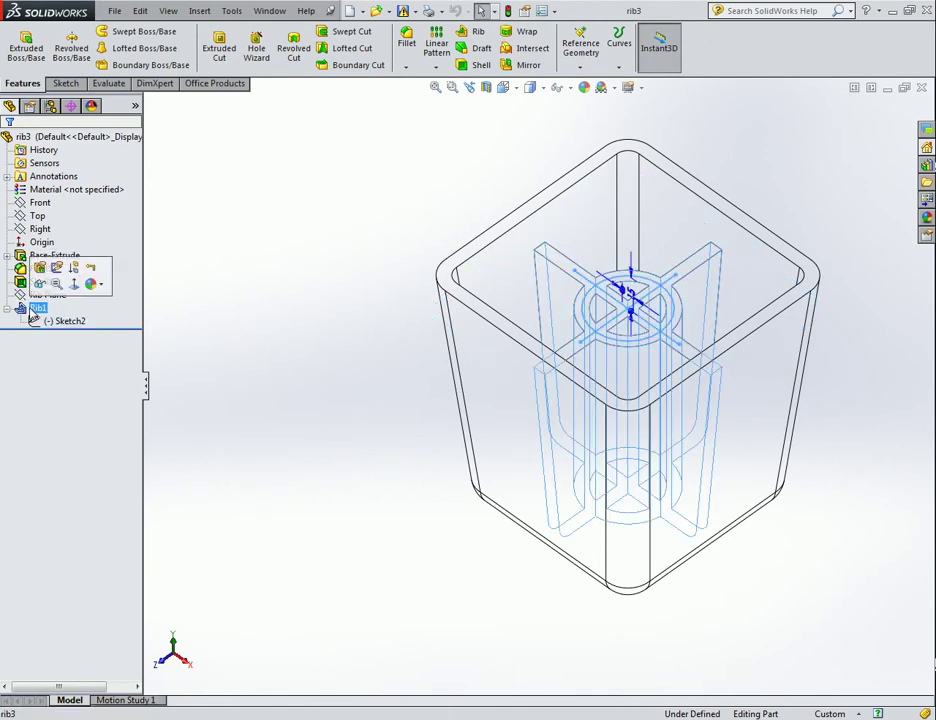
{"action": "key", "text": "Delete"}
{"action": "key", "text": "Return"}
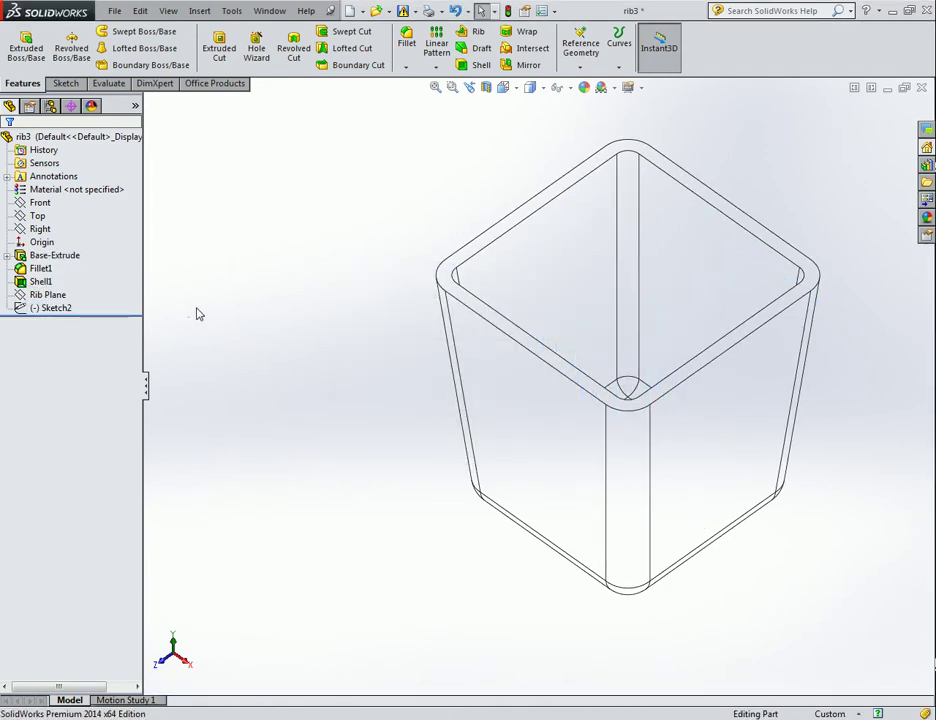
Reopen Sketch2 of rib3 for editing.
{"action": "left_click", "coordinate": [58, 308]}
{"action": "right_click", "coordinate": [56, 308]}
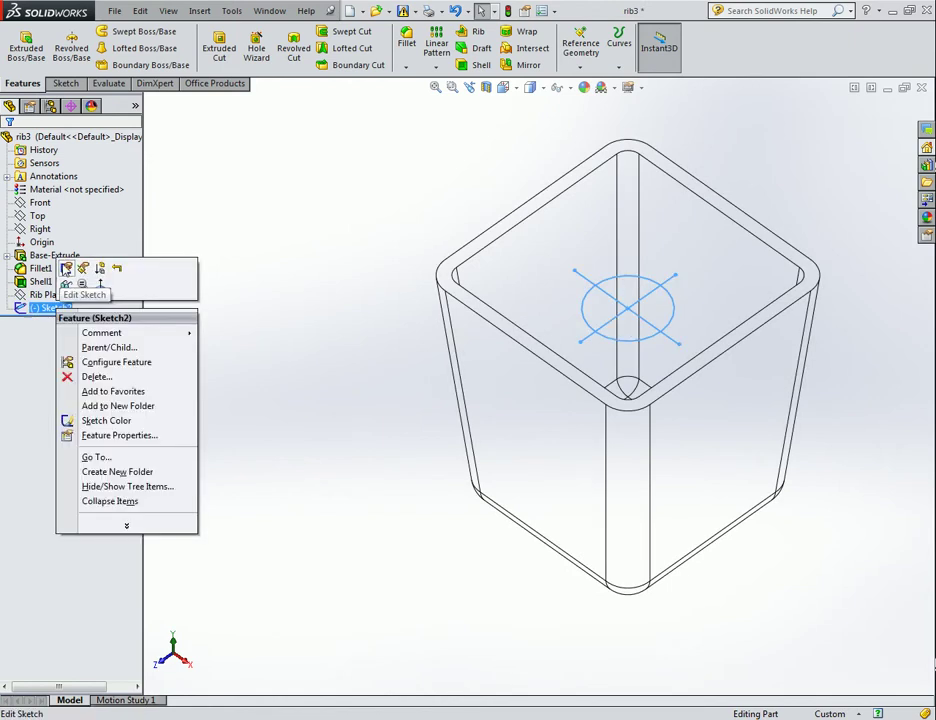
{"action": "left_click", "coordinate": [66, 326]}
{"action": "scroll", "coordinate": [600, 310], "scroll_direction": "down", "scroll_amount": 4}
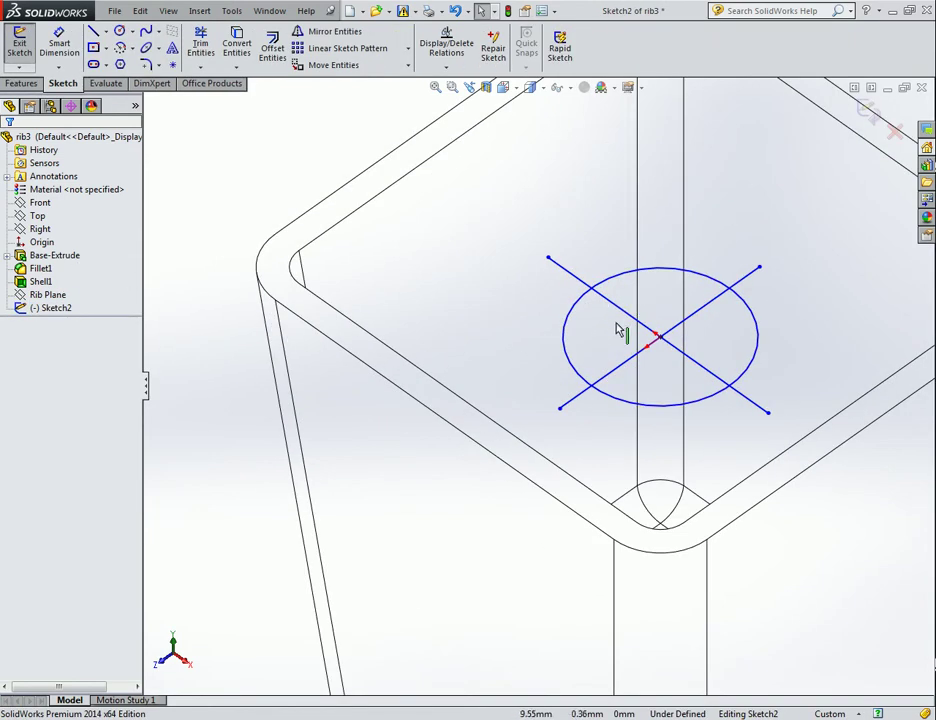
{"action": "scroll", "coordinate": [660, 320], "scroll_direction": "up", "scroll_amount": 1}
{"action": "scroll", "coordinate": [705, 330], "scroll_direction": "up", "scroll_amount": 2}
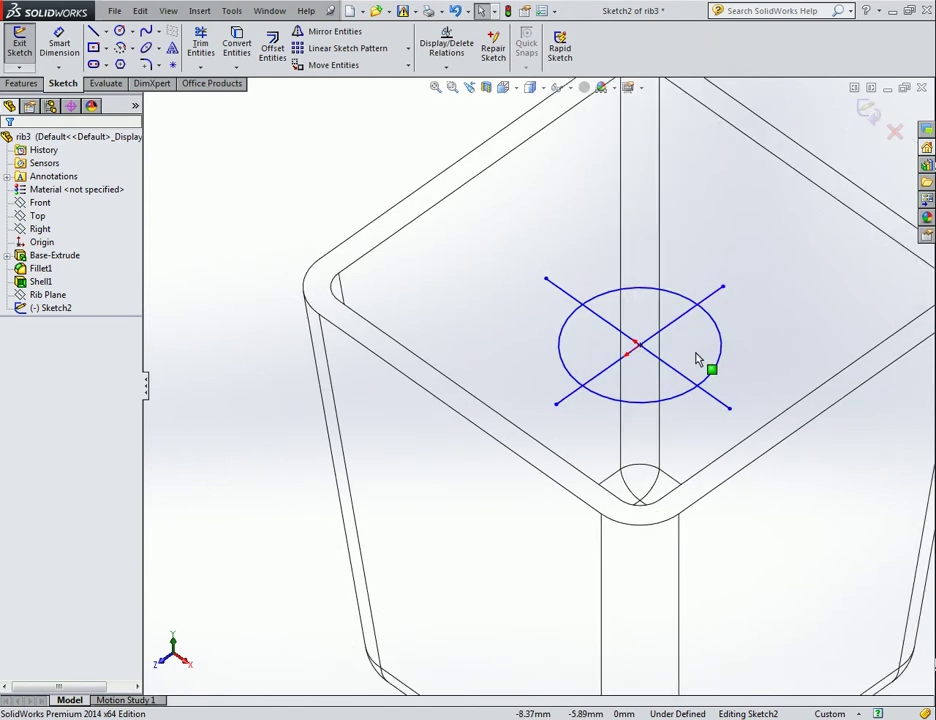
{"action": "scroll", "coordinate": [696, 358], "scroll_direction": "up", "scroll_amount": 2}
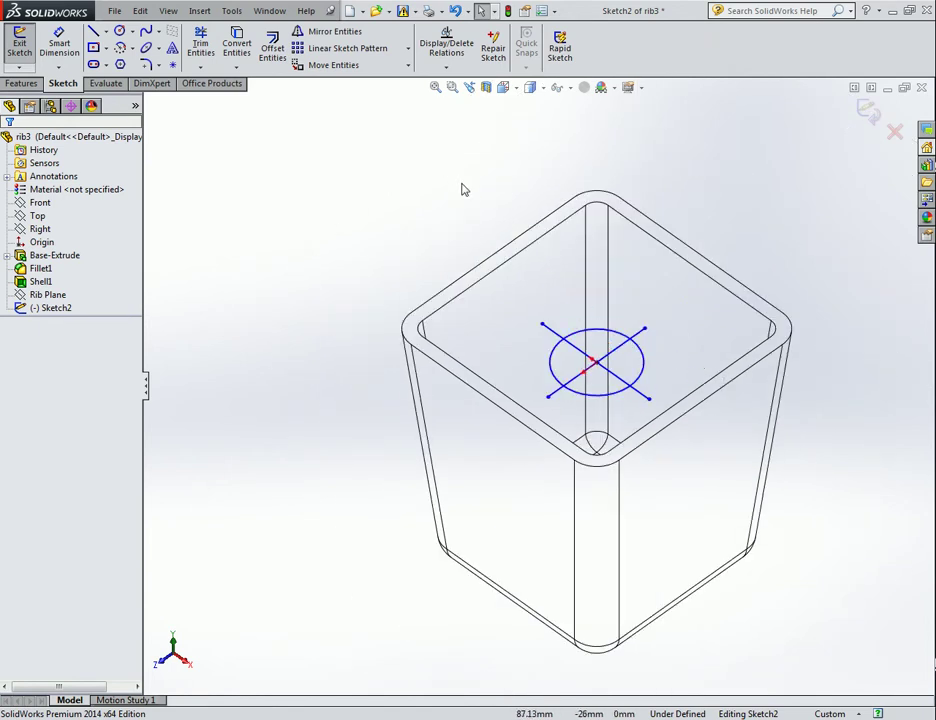
{"action": "left_click", "coordinate": [21, 83]}
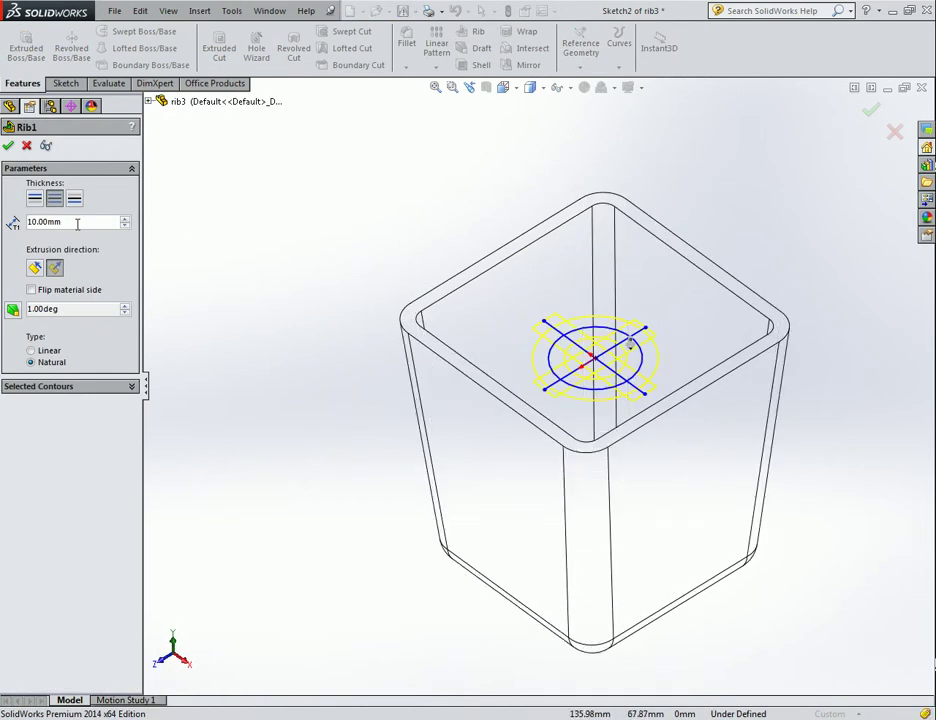
Set the rib thickness to 5 mm and accept Rib1.
{"action": "type", "text": "5"}
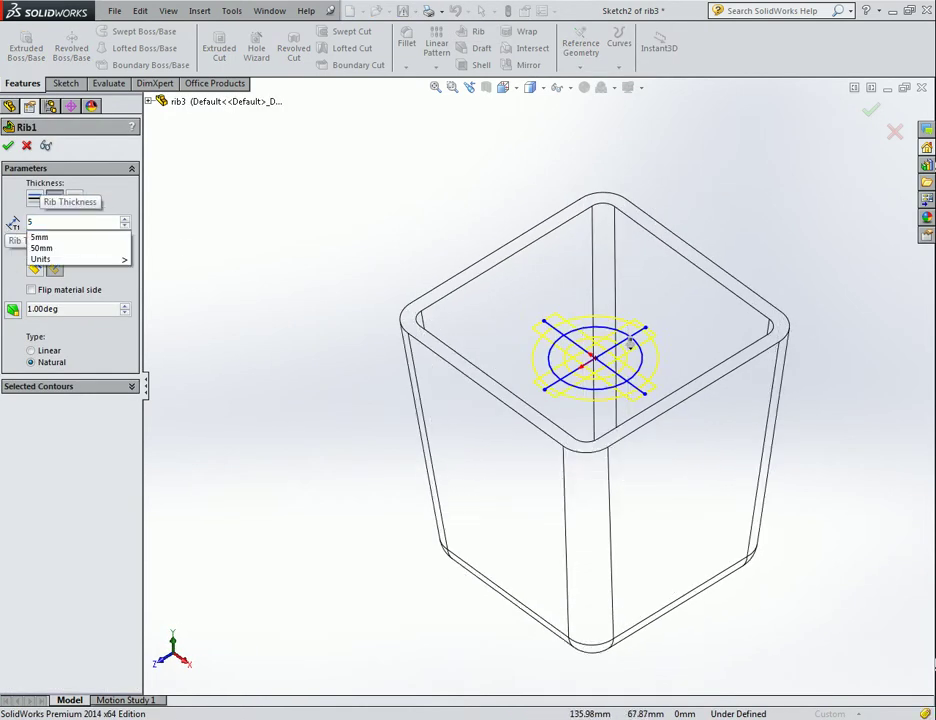
{"action": "key", "text": "Return"}
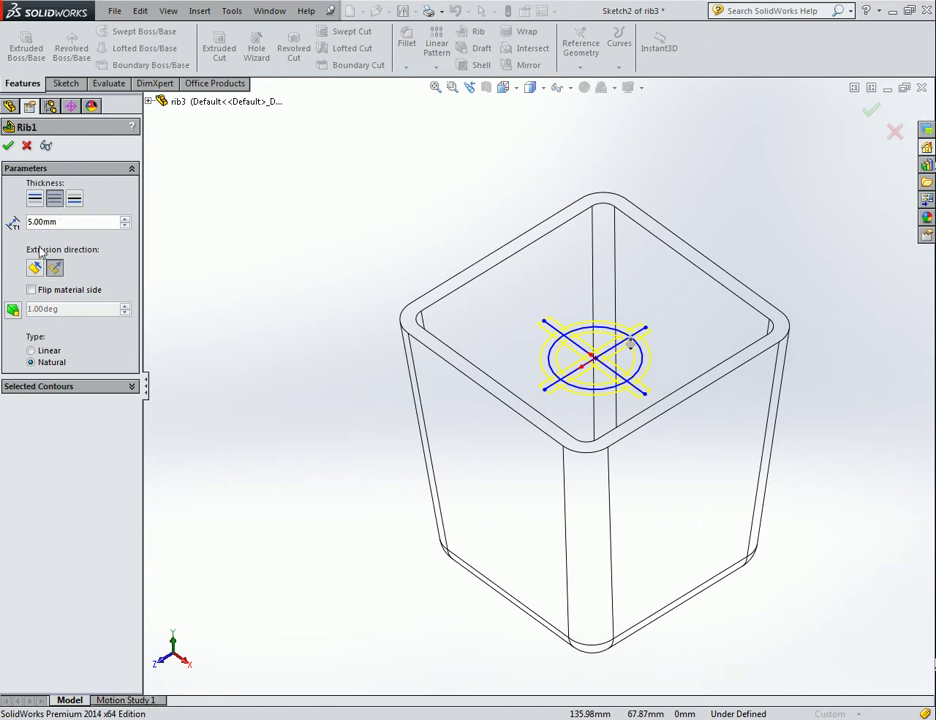
{"action": "left_click", "coordinate": [9, 146]}
Orbit and zoom to inspect the cross-shaped Rib1 inside the shelled box.
{"action": "mouse_move", "coordinate": [771, 290]}
{"action": "middle_mouse_down"}
{"action": "mouse_move", "coordinate": [763, 263]}
{"action": "mouse_move", "coordinate": [773, 317]}
{"action": "mouse_move", "coordinate": [765, 338]}
{"action": "mouse_move", "coordinate": [775, 278]}
{"action": "mouse_move", "coordinate": [758, 328]}
{"action": "mouse_move", "coordinate": [785, 253]}
{"action": "middle_mouse_up"}
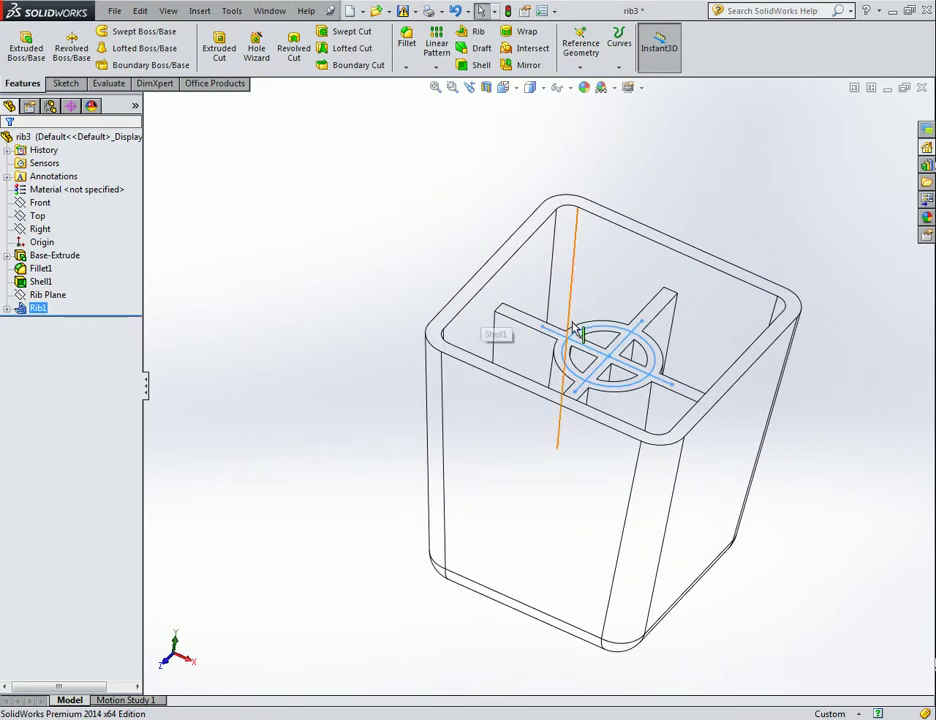
{"action": "scroll", "coordinate": [495, 390], "scroll_direction": "down", "scroll_amount": 2}
{"action": "scroll", "coordinate": [530, 390], "scroll_direction": "down", "scroll_amount": 2}
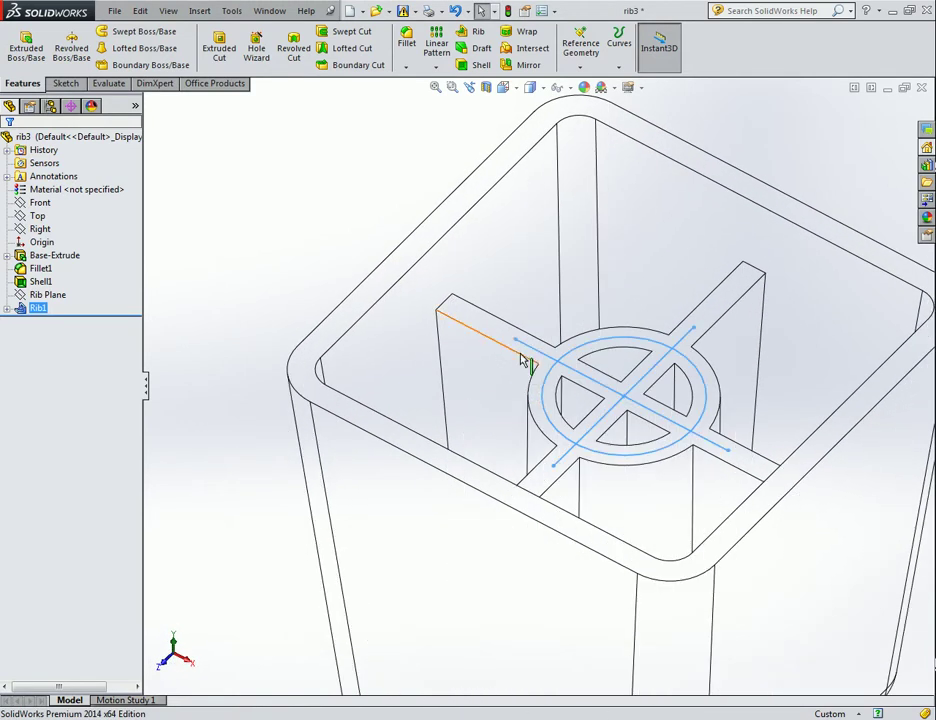
{"action": "scroll", "coordinate": [526, 355], "scroll_direction": "down", "scroll_amount": 1}
{"action": "scroll", "coordinate": [526, 350], "scroll_direction": "down", "scroll_amount": 1}
{"action": "scroll", "coordinate": [523, 400], "scroll_direction": "down", "scroll_amount": 1}
{"action": "mouse_move", "coordinate": [523, 405]}
{"action": "middle_mouse_down"}
{"action": "mouse_move", "coordinate": [541, 482]}
{"action": "mouse_move", "coordinate": [539, 409]}
{"action": "mouse_move", "coordinate": [553, 401]}
{"action": "mouse_move", "coordinate": [535, 369]}
{"action": "mouse_move", "coordinate": [555, 350]}
{"action": "middle_mouse_up"}
{"action": "scroll", "coordinate": [520, 400], "scroll_direction": "up", "scroll_amount": 2}
{"action": "scroll", "coordinate": [508, 392], "scroll_direction": "up", "scroll_amount": 2}
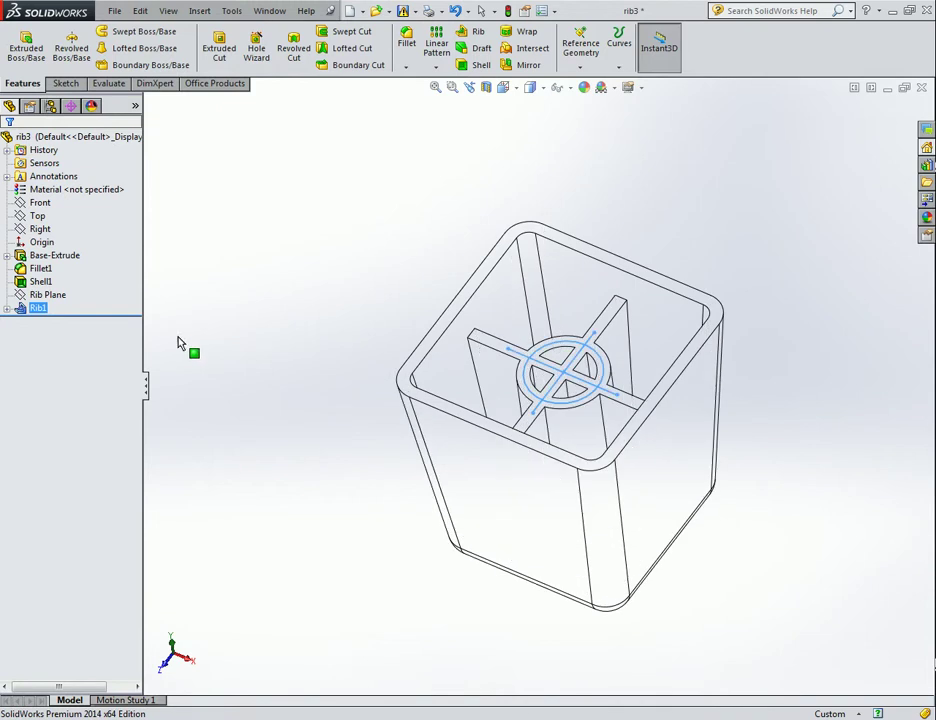
Close rib3 and Part1 without saving, then orbit rib2 to a near-isometric view.
{"action": "left_click", "coordinate": [395, 382]}
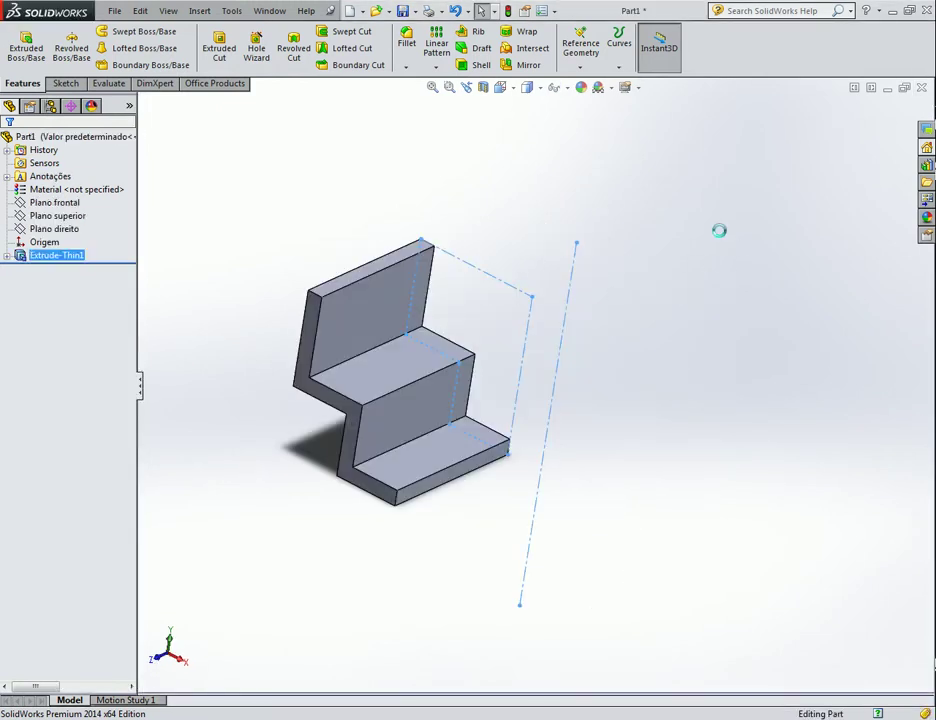
{"action": "left_click", "coordinate": [407, 390]}
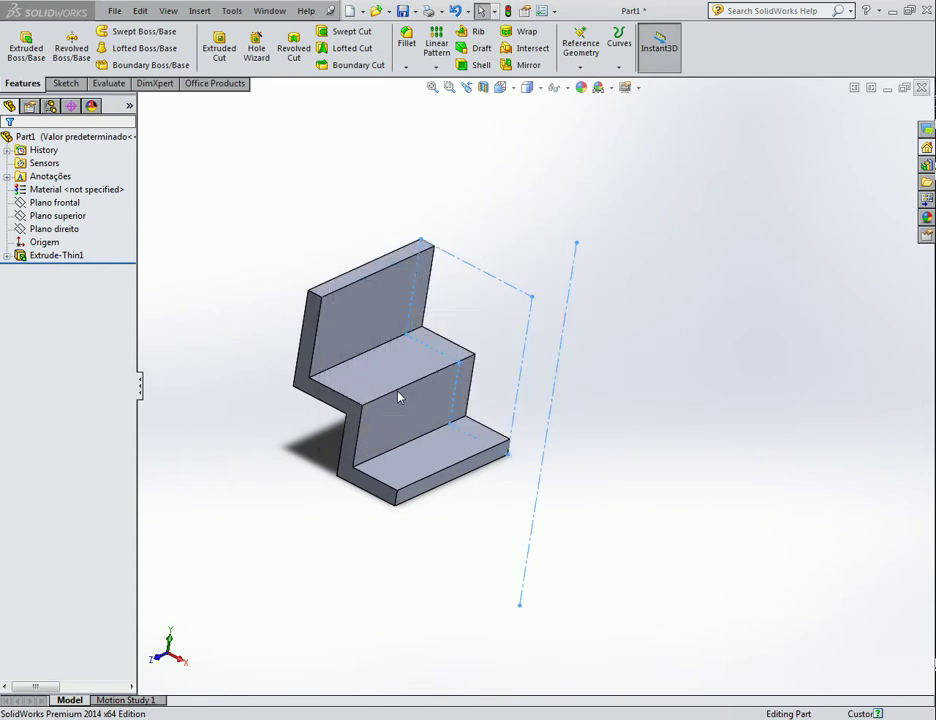
{"action": "mouse_move", "coordinate": [686, 267]}
{"action": "middle_mouse_down"}
{"action": "mouse_move", "coordinate": [706, 317]}
{"action": "mouse_move", "coordinate": [704, 192]}
{"action": "mouse_move", "coordinate": [684, 196]}
{"action": "middle_mouse_up"}
{"action": "middle_click_drag", "start_coordinate": [503, 333], "coordinate": [540, 328]}
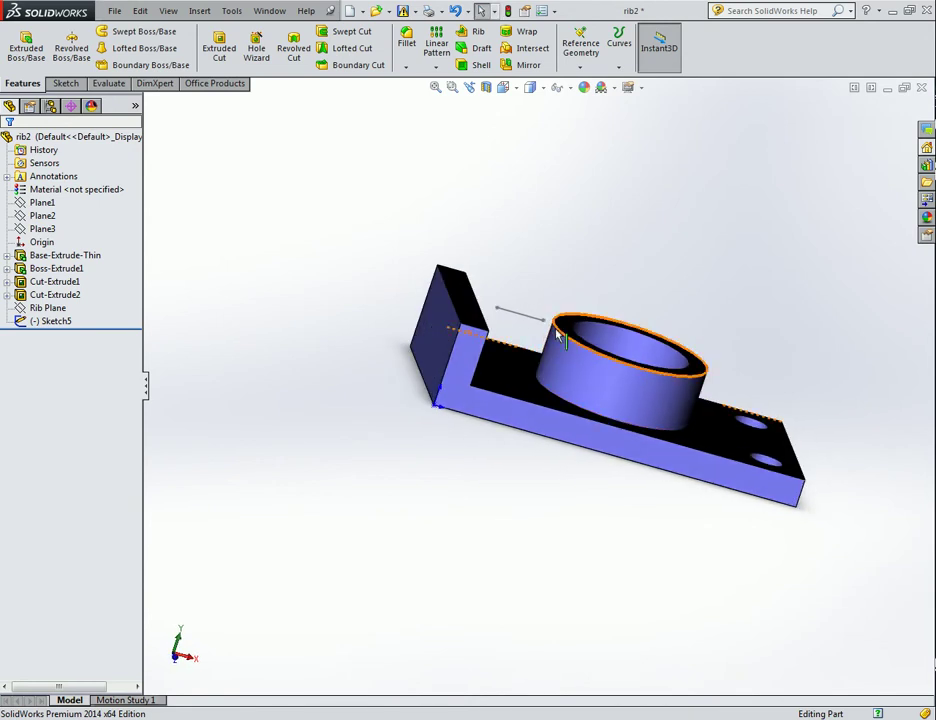
{"action": "middle_click_drag", "start_coordinate": [588, 258], "coordinate": [508, 257]}
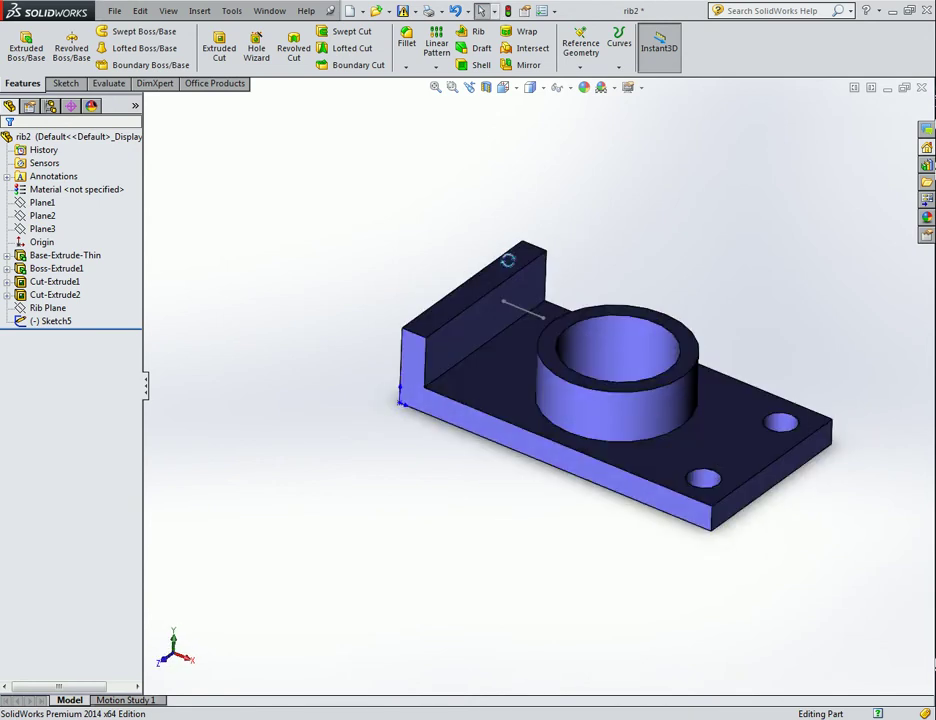
{"action": "left_click", "coordinate": [476, 33]}
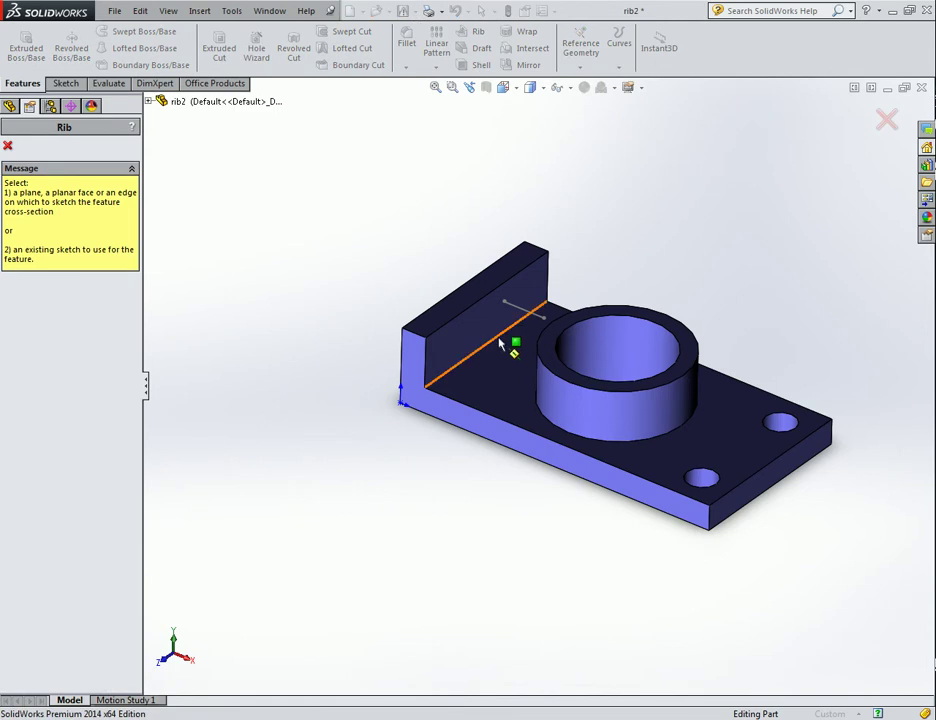
{"action": "left_click", "coordinate": [519, 314]}
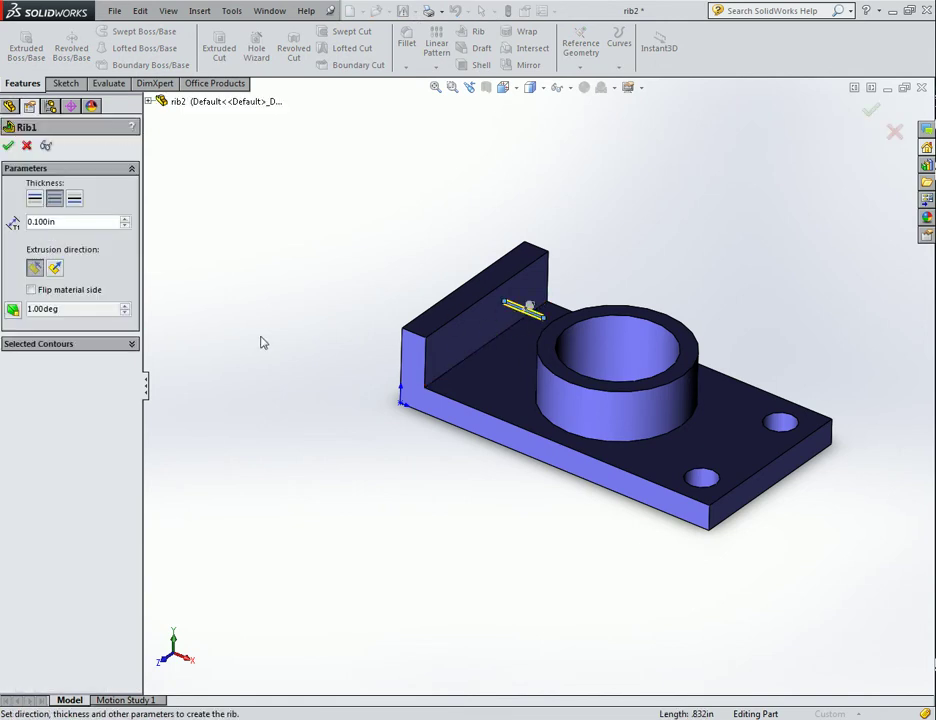
{"action": "mouse_move", "coordinate": [200, 300]}
{"action": "middle_mouse_down"}
{"action": "mouse_move", "coordinate": [240, 288]}
{"action": "mouse_move", "coordinate": [226, 314]}
{"action": "middle_mouse_up"}
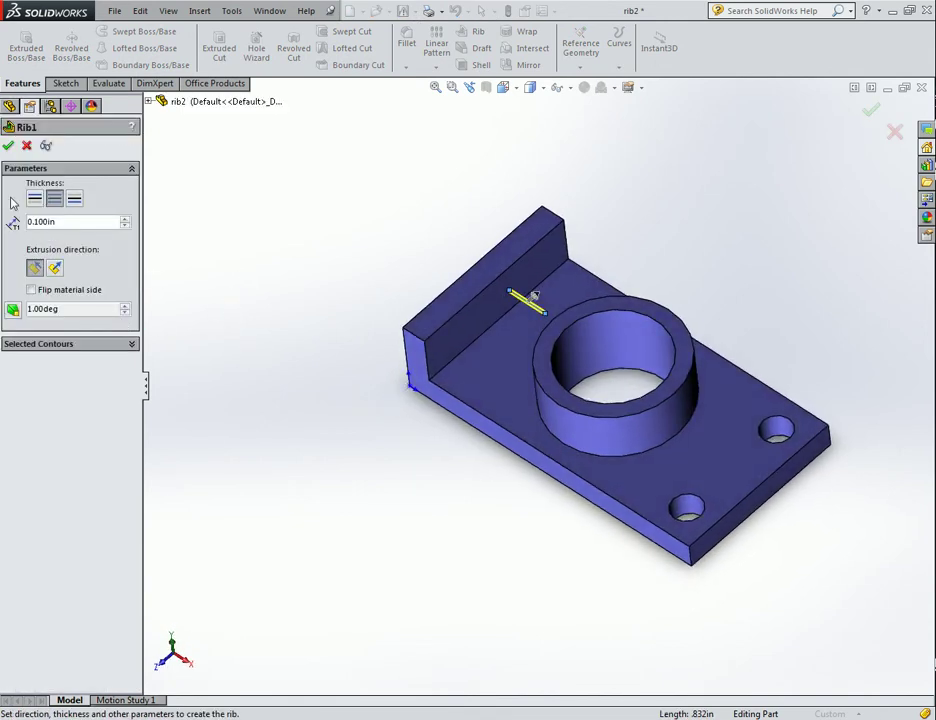
{"action": "left_click", "coordinate": [9, 146]}
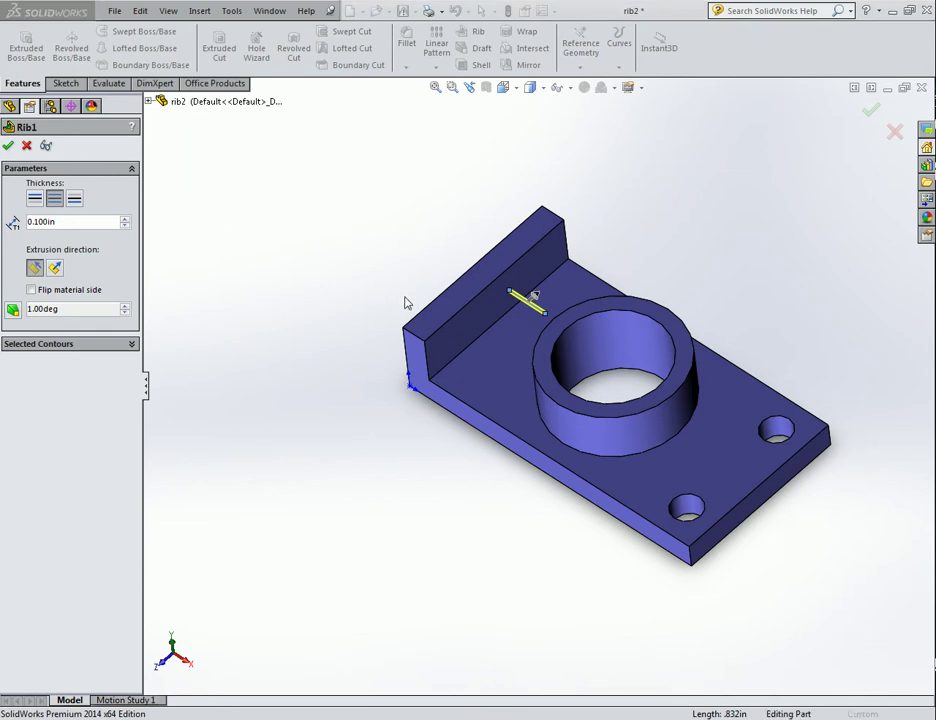
{"action": "middle_click_drag", "start_coordinate": [403, 298], "coordinate": [425, 265]}
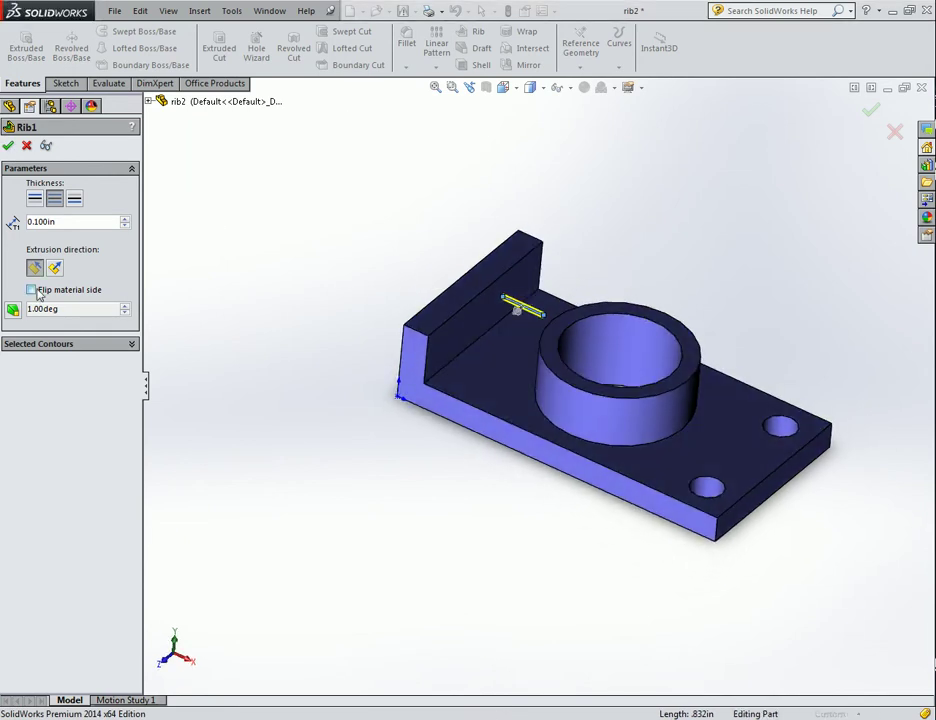
{"action": "mouse_move", "coordinate": [378, 296]}
{"action": "middle_mouse_down"}
{"action": "mouse_move", "coordinate": [355, 257]}
{"action": "mouse_move", "coordinate": [405, 280]}
{"action": "middle_mouse_up"}
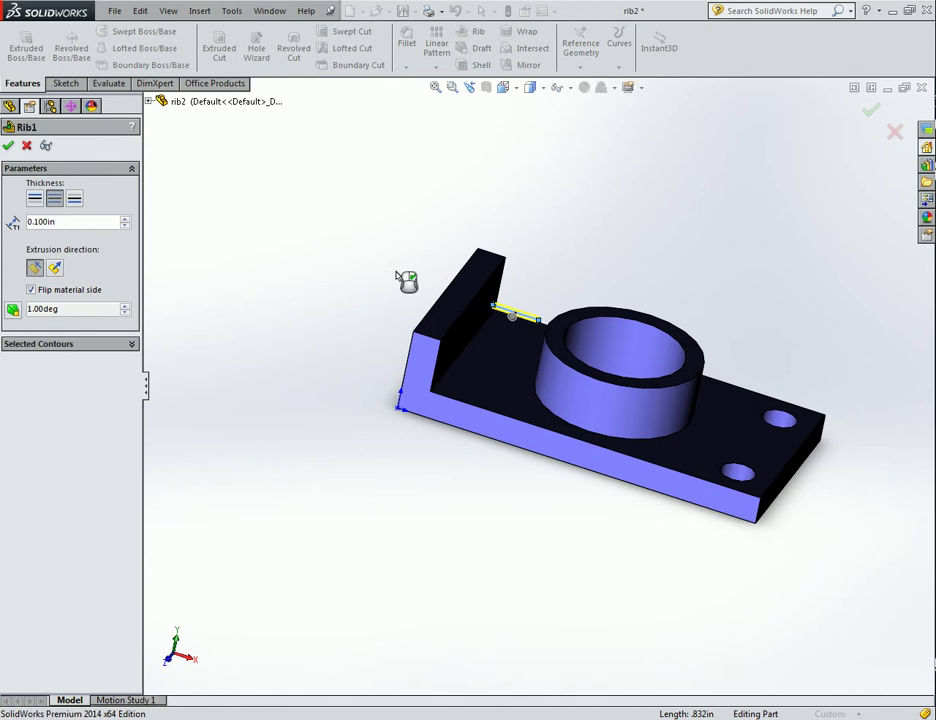
{"action": "left_click", "coordinate": [132, 344]}
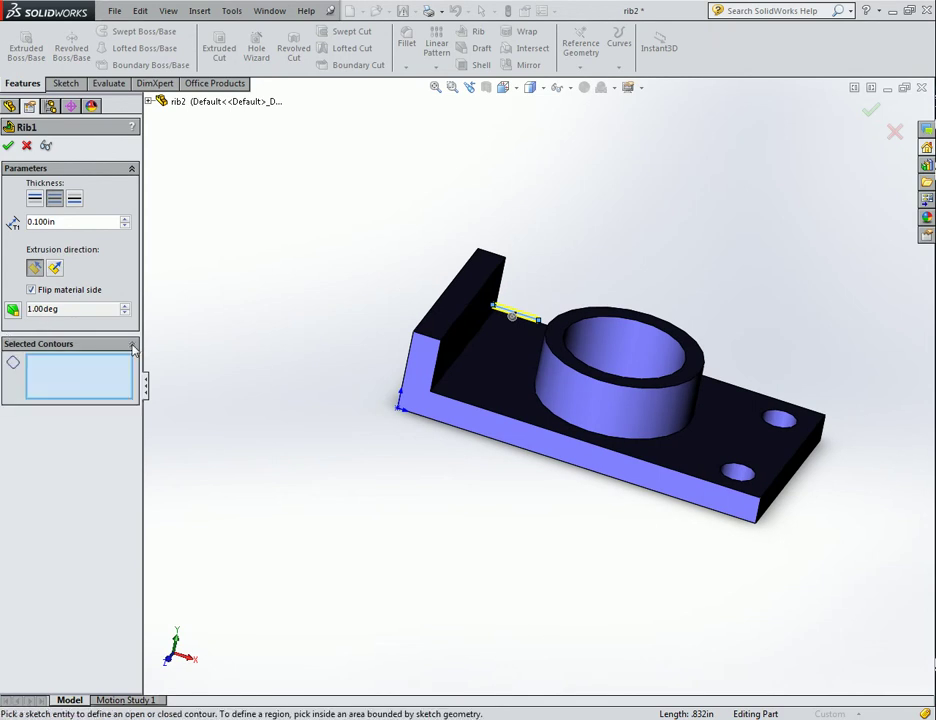
{"action": "left_click", "coordinate": [9, 146]}
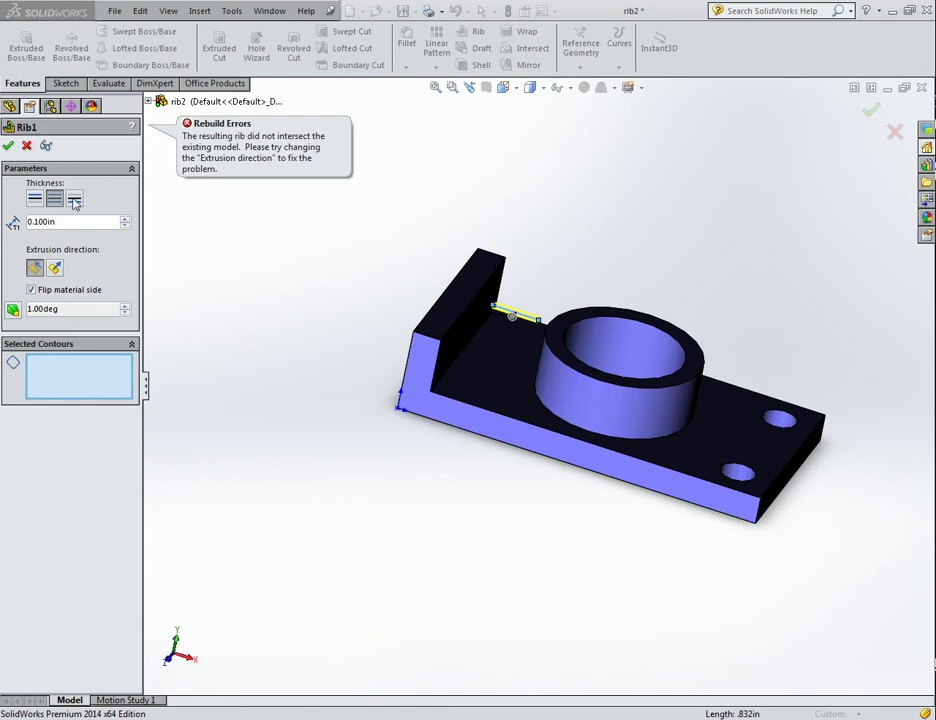
{"action": "left_click", "coordinate": [28, 147]}
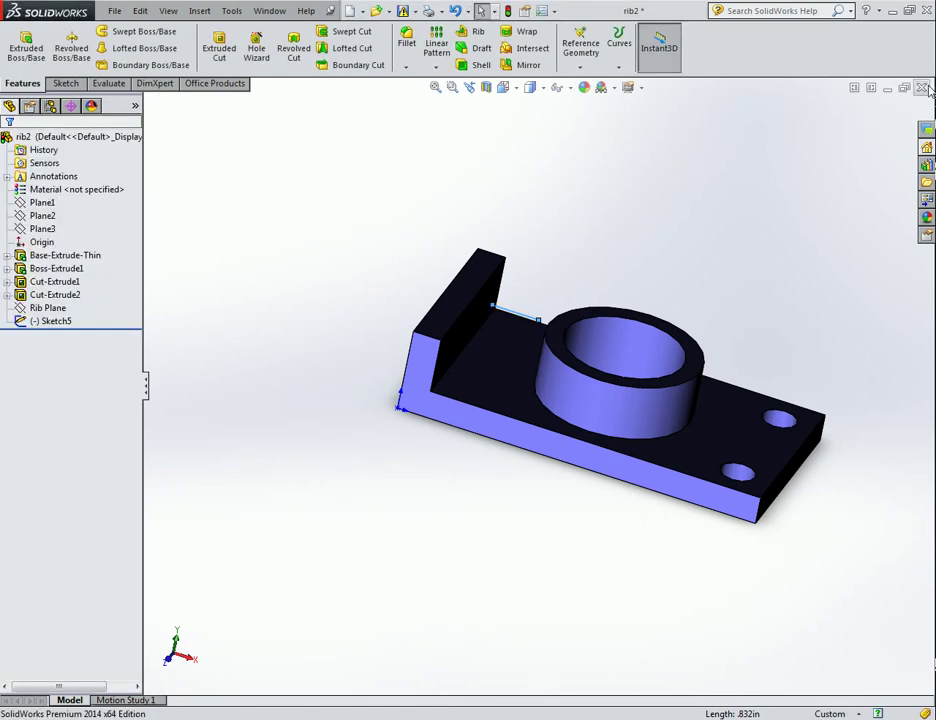
Create Rib3 from Sketch5, 0.100in thick, extruded parallel to the sketch.
{"action": "right_click", "coordinate": [33, 328]}
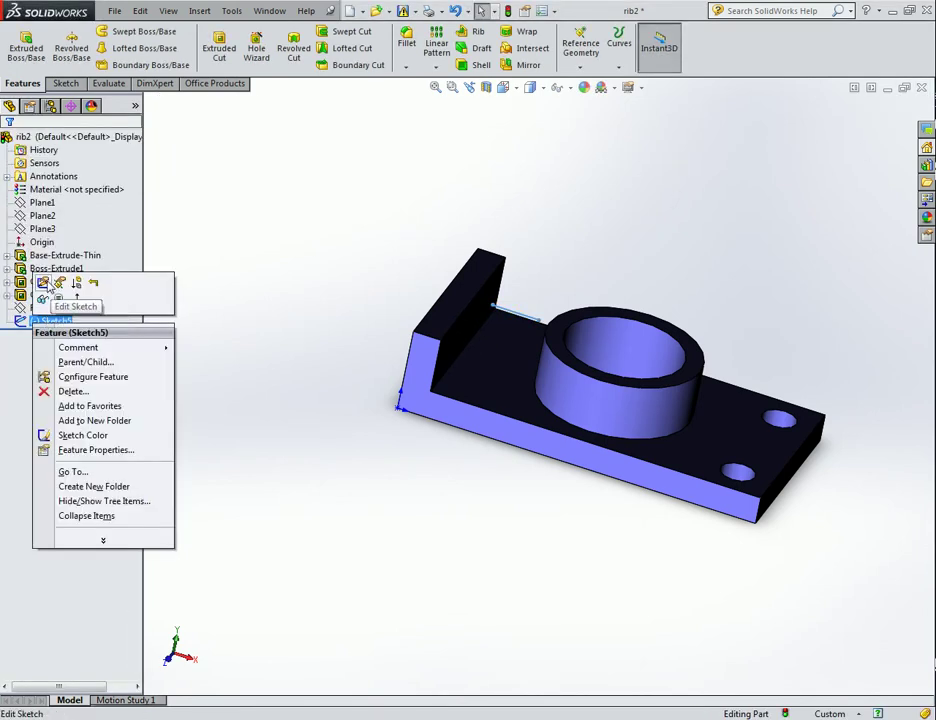
{"action": "left_click", "coordinate": [40, 284]}
{"action": "mouse_move", "coordinate": [278, 309]}
{"action": "middle_mouse_down"}
{"action": "mouse_move", "coordinate": [272, 303]}
{"action": "mouse_move", "coordinate": [295, 286]}
{"action": "middle_mouse_up"}
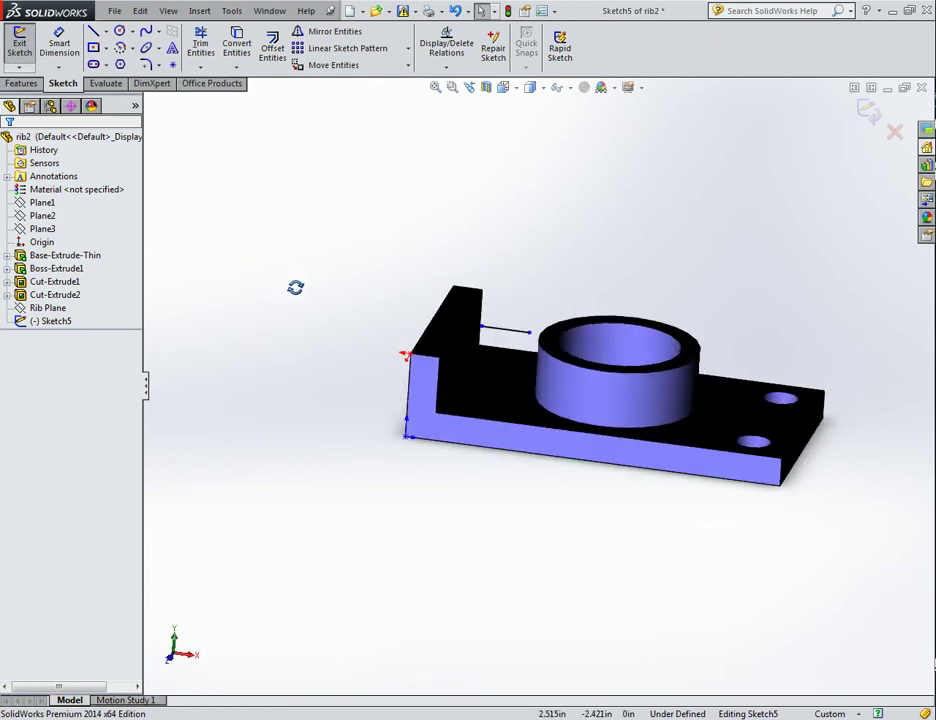
{"action": "left_click", "coordinate": [22, 86]}
{"action": "middle_click_drag", "start_coordinate": [503, 265], "coordinate": [485, 355]}
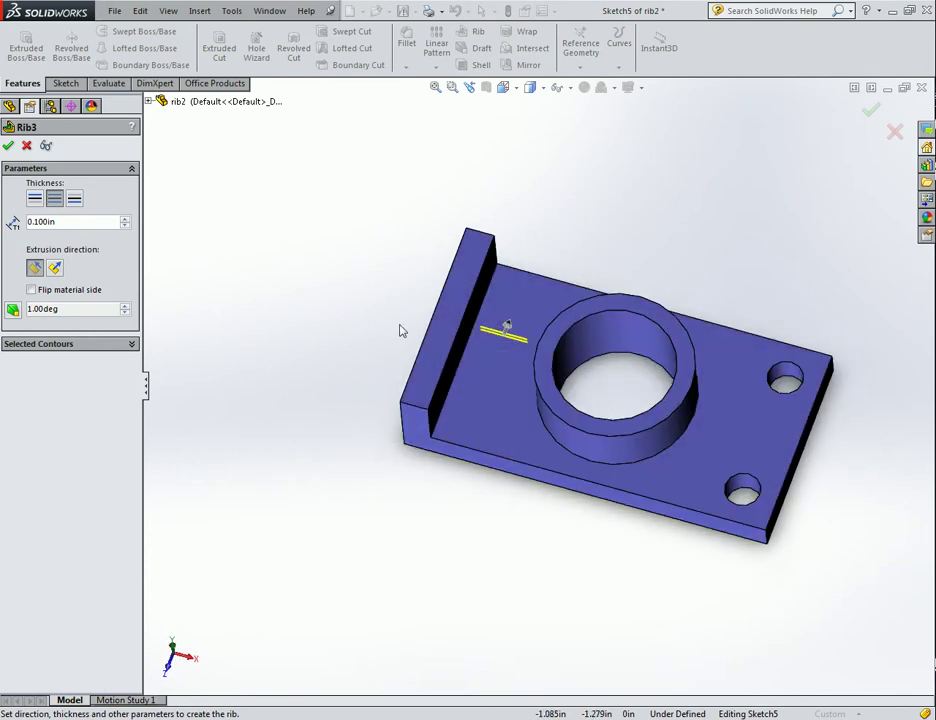
{"action": "left_click", "coordinate": [55, 268]}
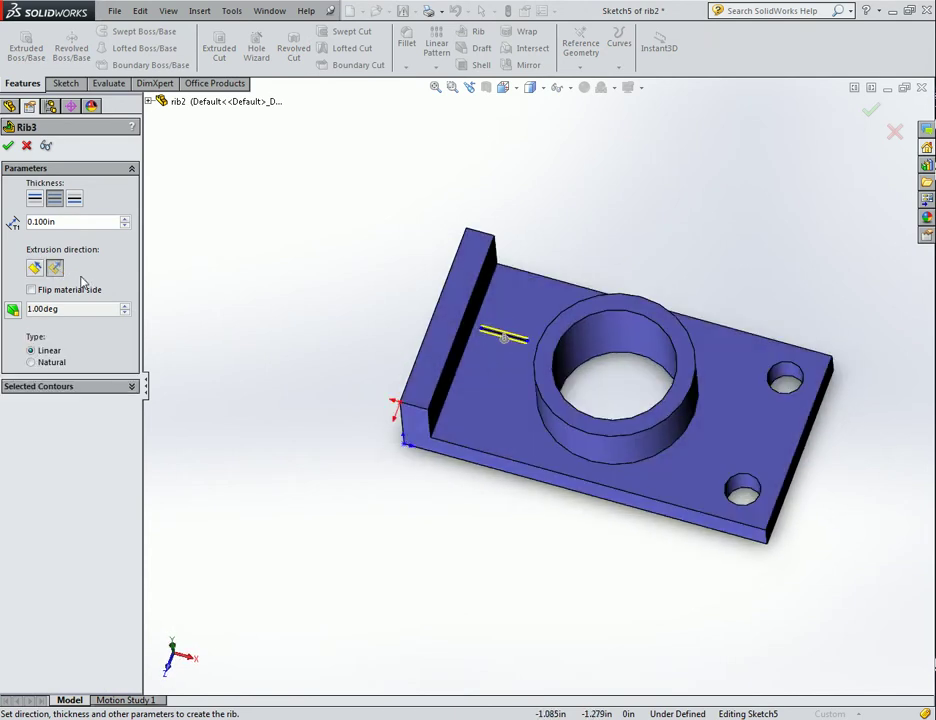
{"action": "mouse_move", "coordinate": [328, 298]}
{"action": "middle_mouse_down"}
{"action": "mouse_move", "coordinate": [345, 230]}
{"action": "mouse_move", "coordinate": [361, 228]}
{"action": "middle_mouse_up"}
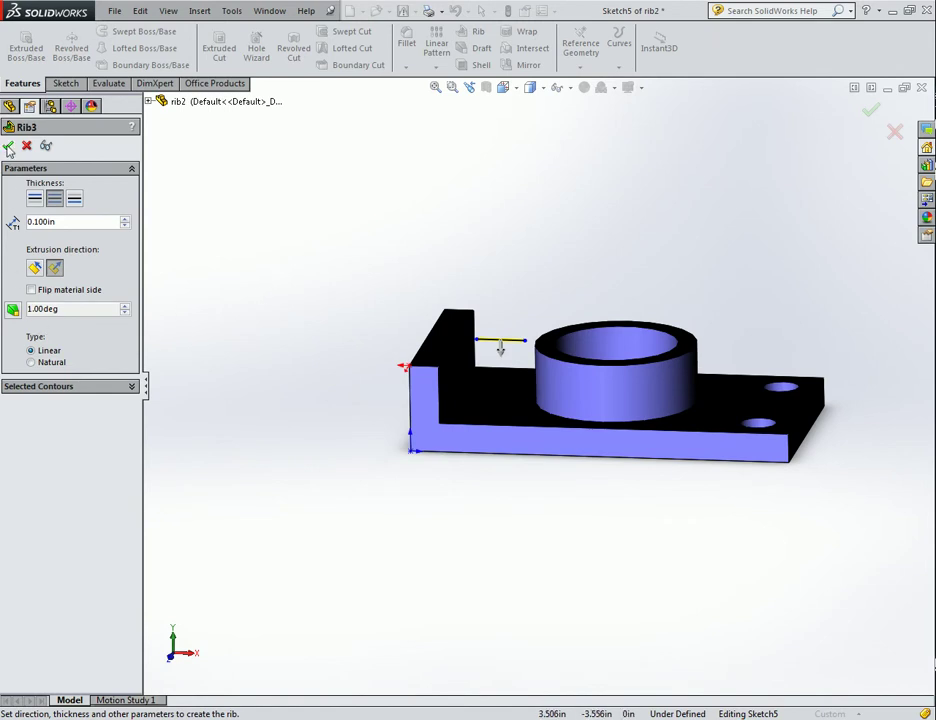
{"action": "left_click", "coordinate": [8, 147]}
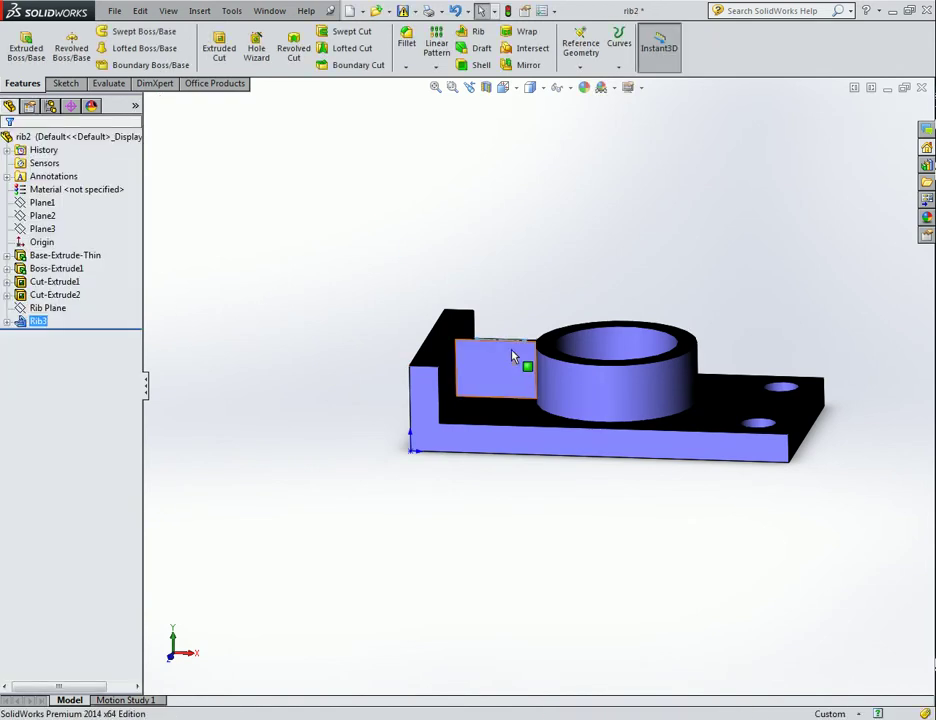
{"action": "scroll", "coordinate": [512, 356], "scroll_direction": "down", "scroll_amount": 5}
{"action": "mouse_move", "coordinate": [508, 320]}
{"action": "middle_mouse_down"}
{"action": "mouse_move", "coordinate": [497, 409]}
{"action": "mouse_move", "coordinate": [506, 432]}
{"action": "middle_mouse_up"}
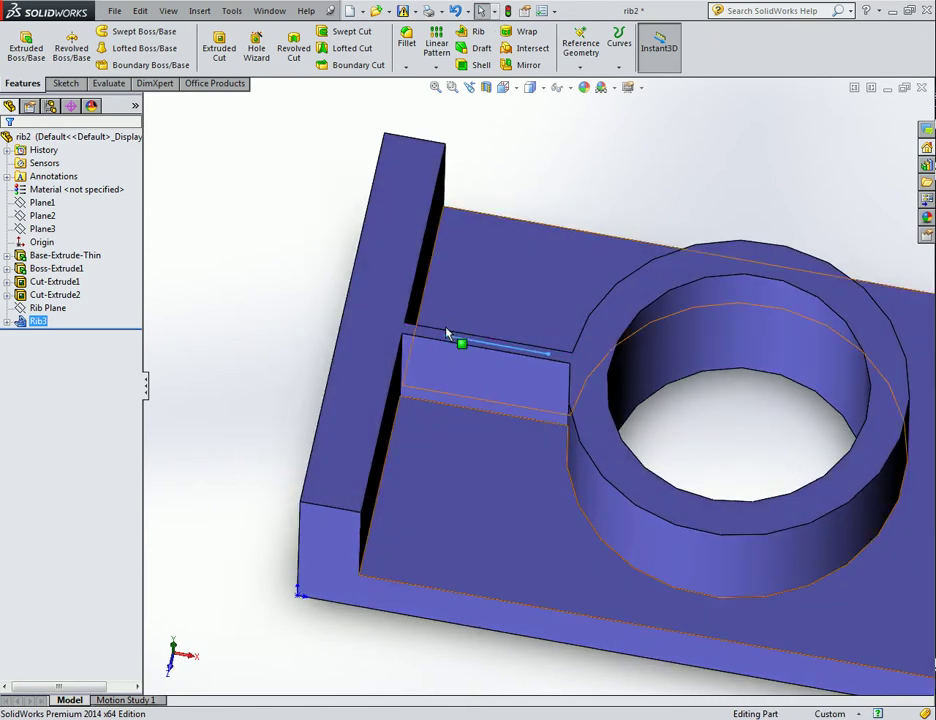
{"action": "scroll", "coordinate": [447, 333], "scroll_direction": "down", "scroll_amount": 3}
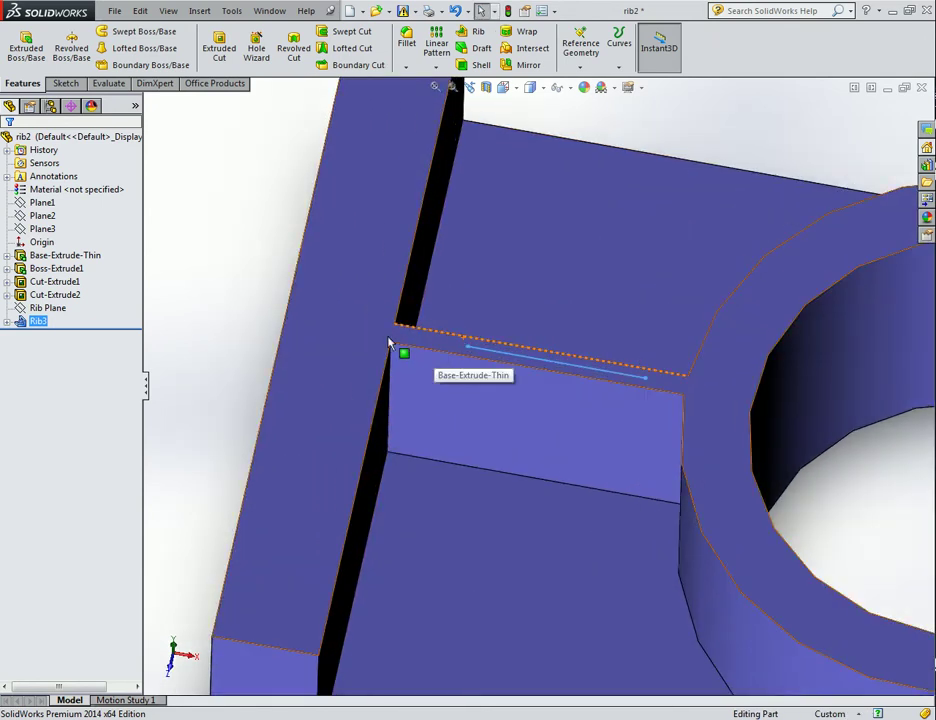
{"action": "scroll", "coordinate": [683, 390], "scroll_direction": "up", "scroll_amount": 5}
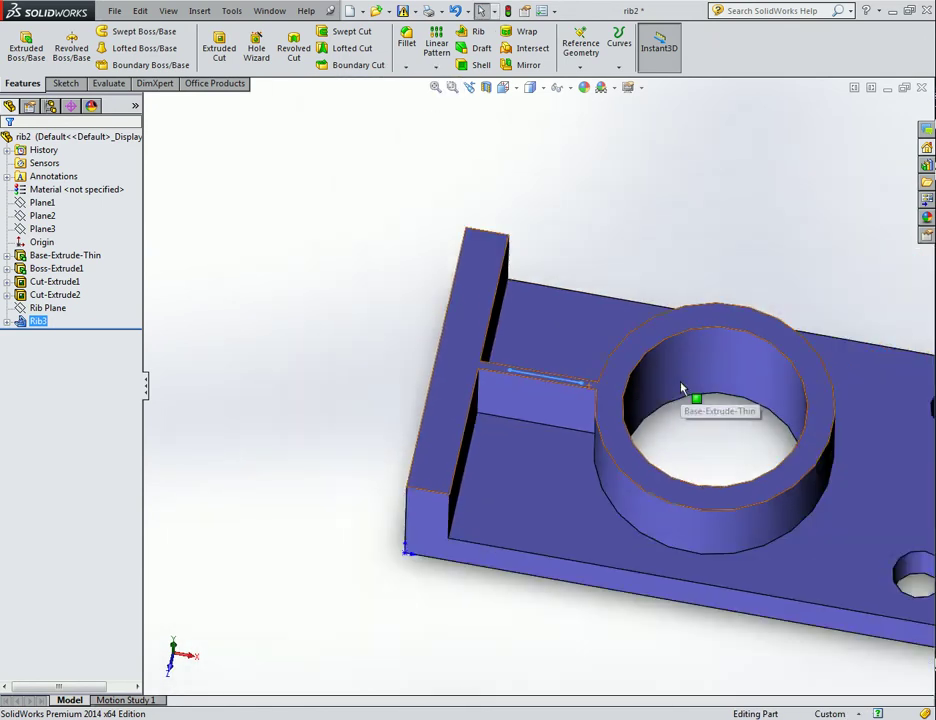
{"action": "scroll", "coordinate": [683, 388], "scroll_direction": "up", "scroll_amount": 5}
{"action": "middle_click_drag", "start_coordinate": [614, 271], "coordinate": [630, 205]}
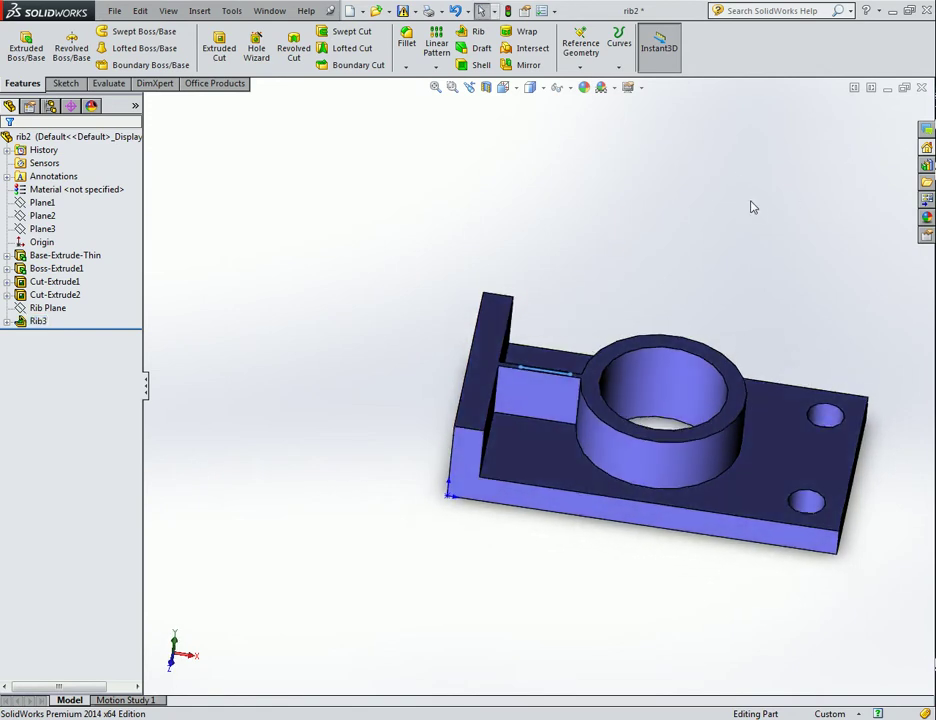
Close rib2 without saving and select the bracket sketch in Thin_Features_&.
{"action": "left_click", "coordinate": [922, 88]}
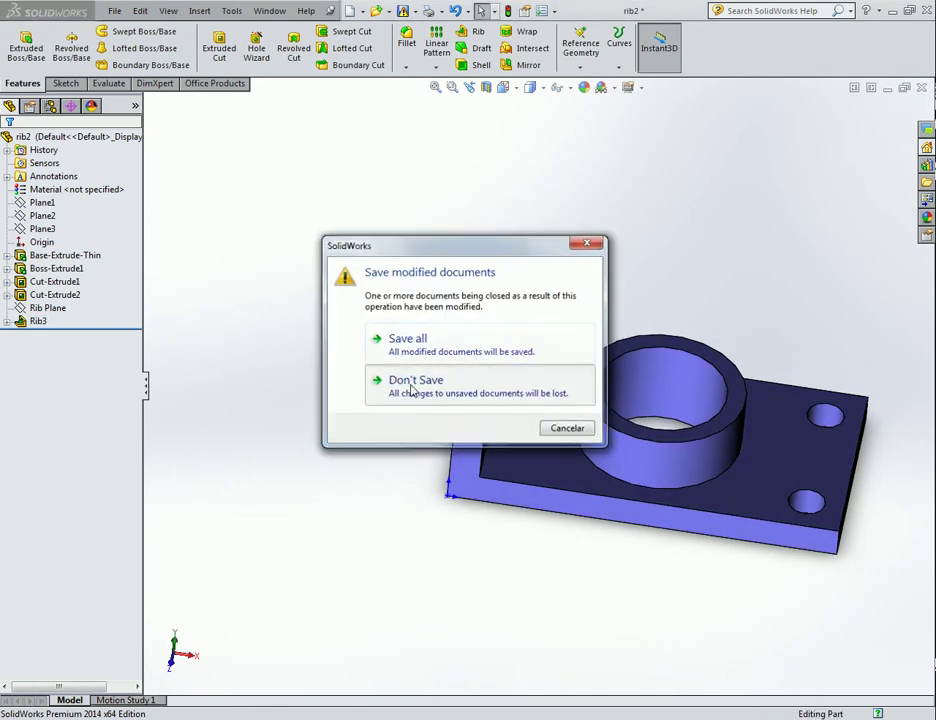
{"action": "left_click", "coordinate": [430, 378]}
{"action": "mouse_move", "coordinate": [604, 261]}
{"action": "middle_mouse_down"}
{"action": "mouse_move", "coordinate": [644, 260]}
{"action": "mouse_move", "coordinate": [637, 250]}
{"action": "mouse_move", "coordinate": [601, 252]}
{"action": "mouse_move", "coordinate": [662, 261]}
{"action": "mouse_move", "coordinate": [612, 270]}
{"action": "middle_mouse_up"}
{"action": "left_click", "coordinate": [44, 268]}
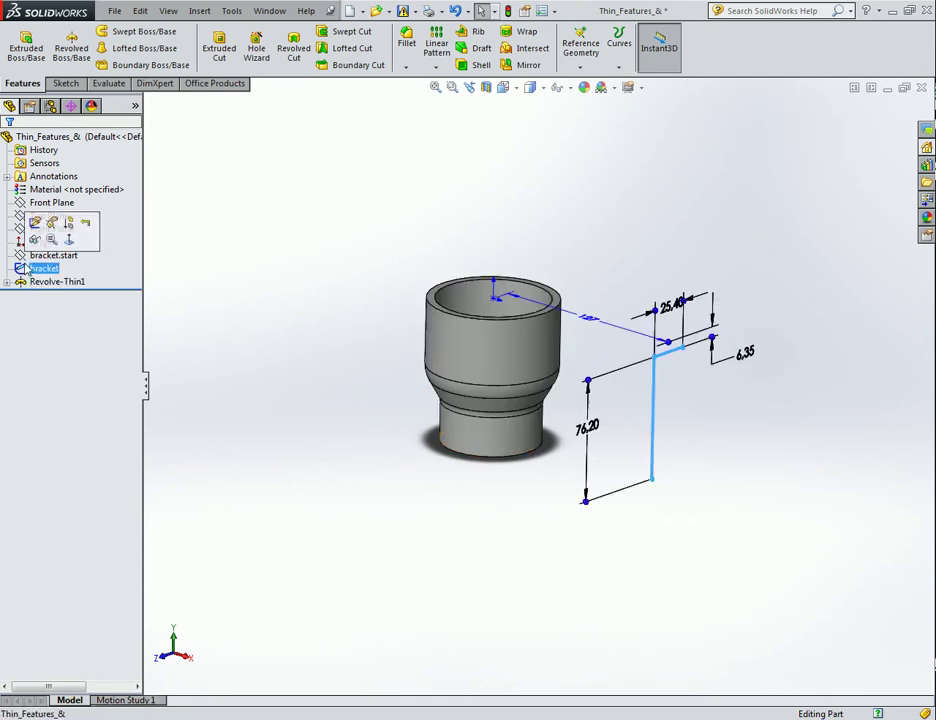
Start a thin boss extrusion of the bracket sketch with 10 mm walls, dragged to 80 mm deep.
{"action": "left_click", "coordinate": [253, 303]}
{"action": "left_click", "coordinate": [26, 45]}
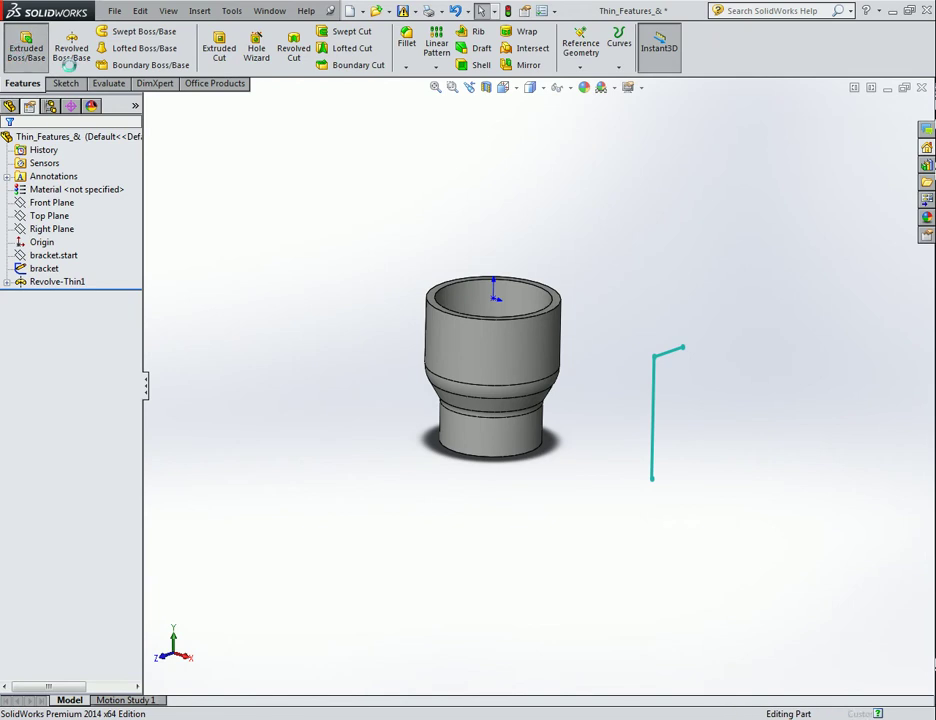
{"action": "left_click", "coordinate": [654, 368]}
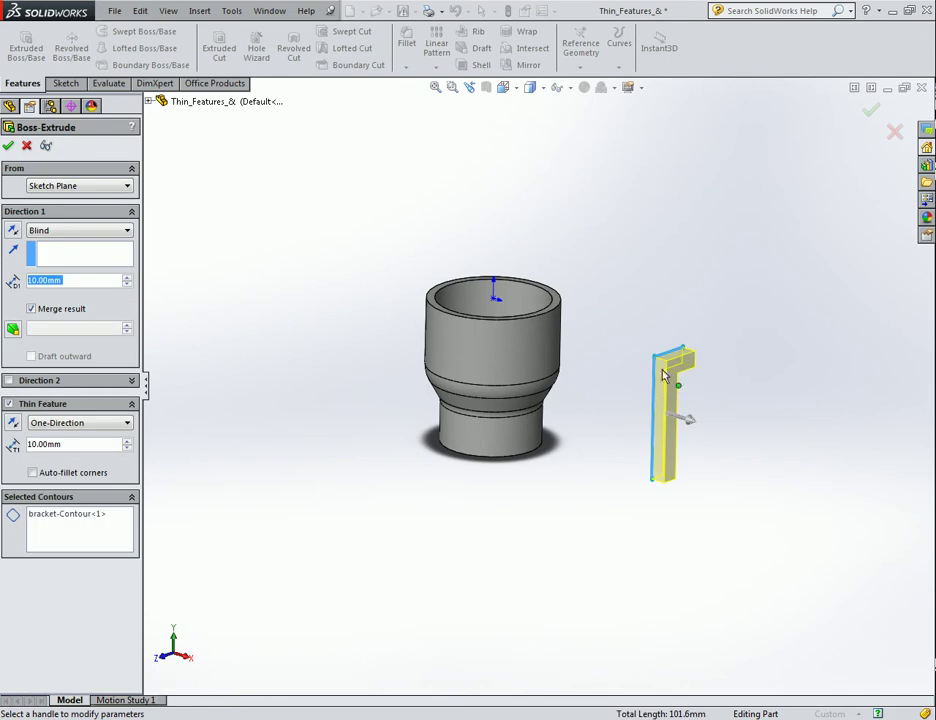
{"action": "middle_click_drag", "start_coordinate": [320, 389], "coordinate": [545, 450]}
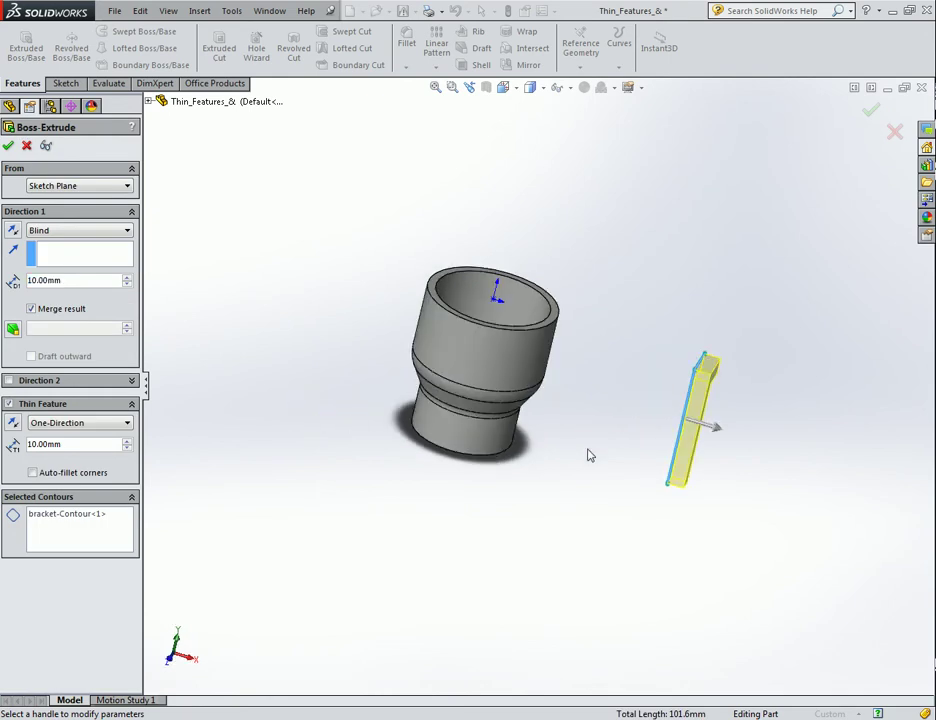
{"action": "left_click_drag", "start_coordinate": [718, 428], "coordinate": [542, 377]}
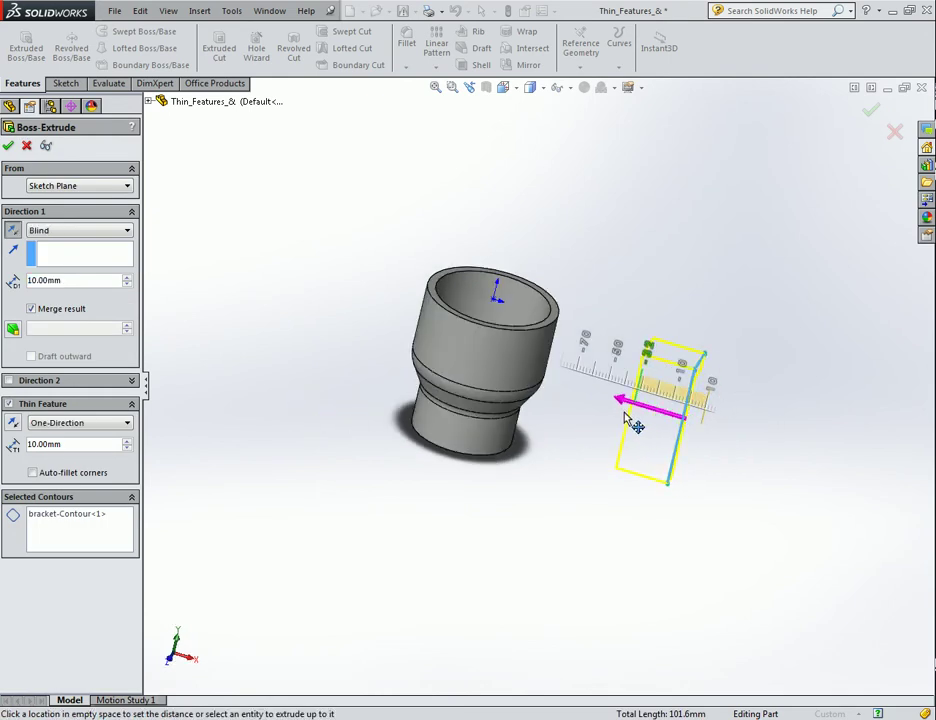
Set the extrusion's end condition to Up To Next and inspect the preview up close.
{"action": "left_click", "coordinate": [49, 231]}
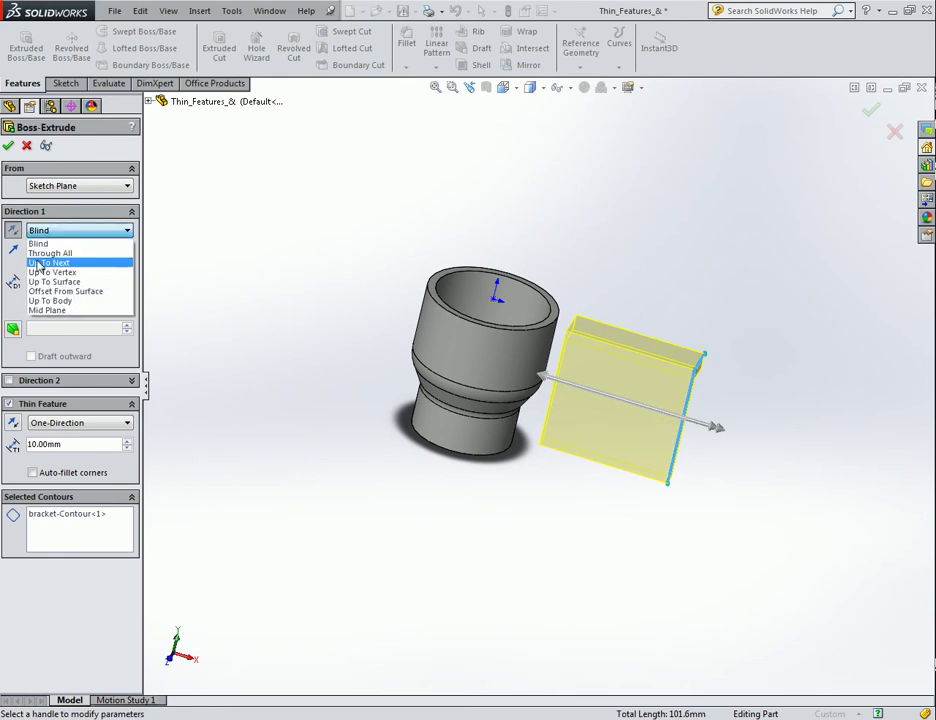
{"action": "left_click", "coordinate": [44, 263]}
{"action": "mouse_move", "coordinate": [297, 348]}
{"action": "middle_mouse_down"}
{"action": "mouse_move", "coordinate": [275, 295]}
{"action": "mouse_move", "coordinate": [640, 440]}
{"action": "middle_mouse_up"}
{"action": "scroll", "coordinate": [558, 457], "scroll_direction": "down", "scroll_amount": 3}
{"action": "scroll", "coordinate": [516, 432], "scroll_direction": "down", "scroll_amount": 3}
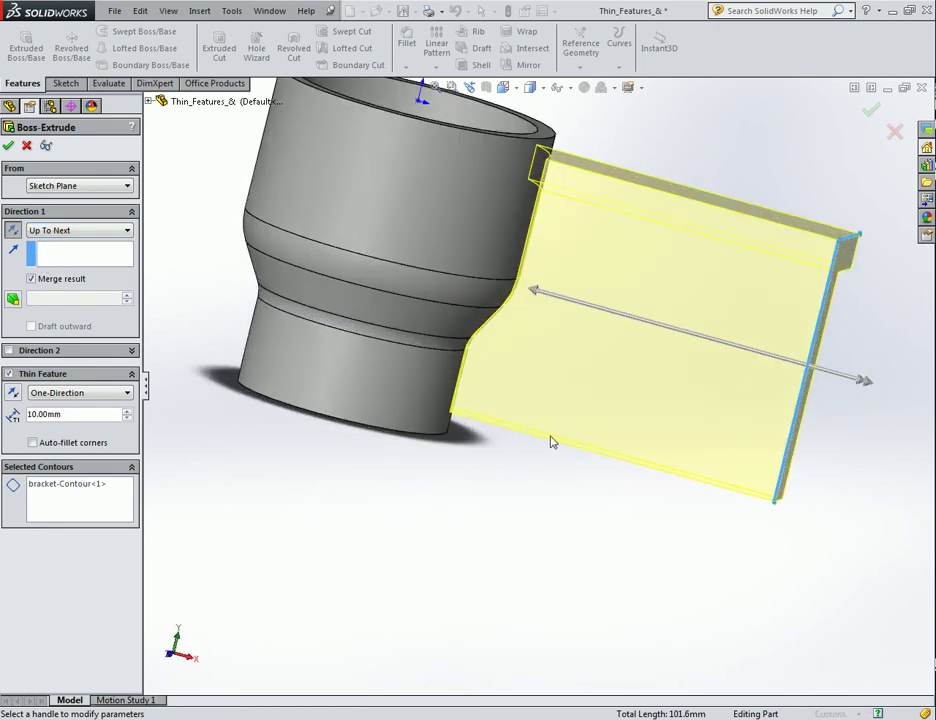
{"action": "mouse_move", "coordinate": [516, 432]}
{"action": "middle_mouse_down"}
{"action": "mouse_move", "coordinate": [487, 422]}
{"action": "mouse_move", "coordinate": [491, 387]}
{"action": "middle_mouse_up"}
{"action": "mouse_move", "coordinate": [655, 393]}
{"action": "middle_mouse_down"}
{"action": "mouse_move", "coordinate": [533, 391]}
{"action": "mouse_move", "coordinate": [627, 399]}
{"action": "middle_mouse_up"}
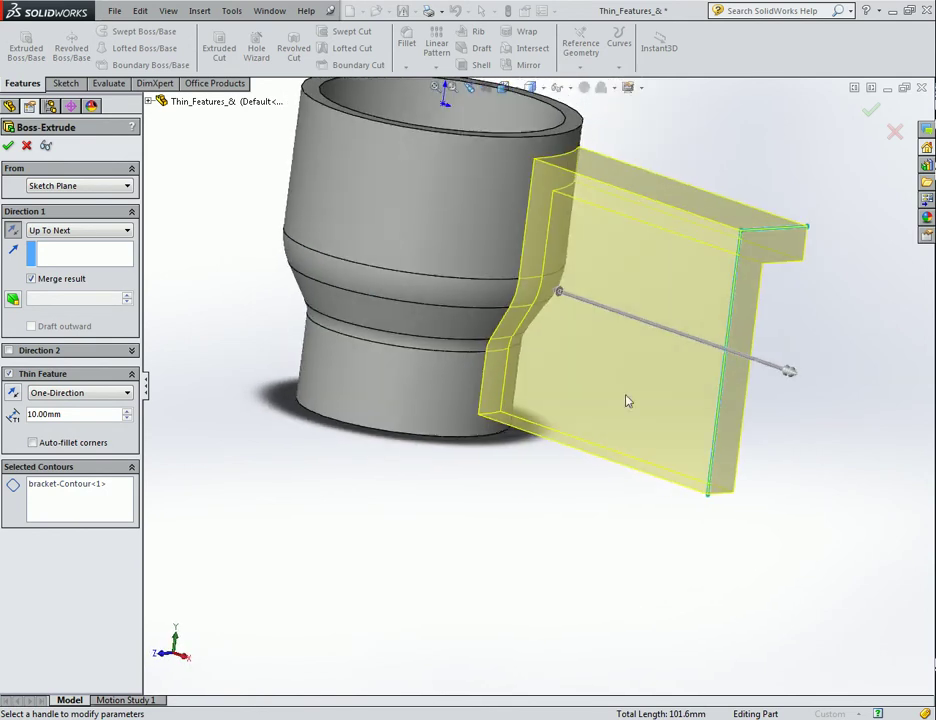
Change the end condition to Up To Surface on the cup's upper outer face.
{"action": "left_click", "coordinate": [74, 231]}
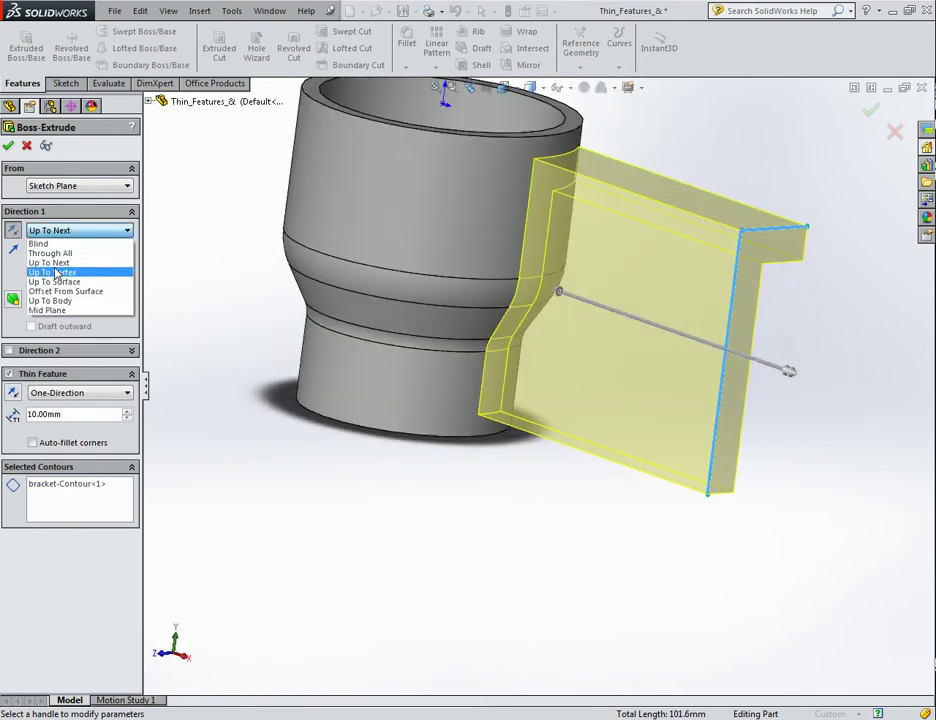
{"action": "left_click", "coordinate": [54, 281]}
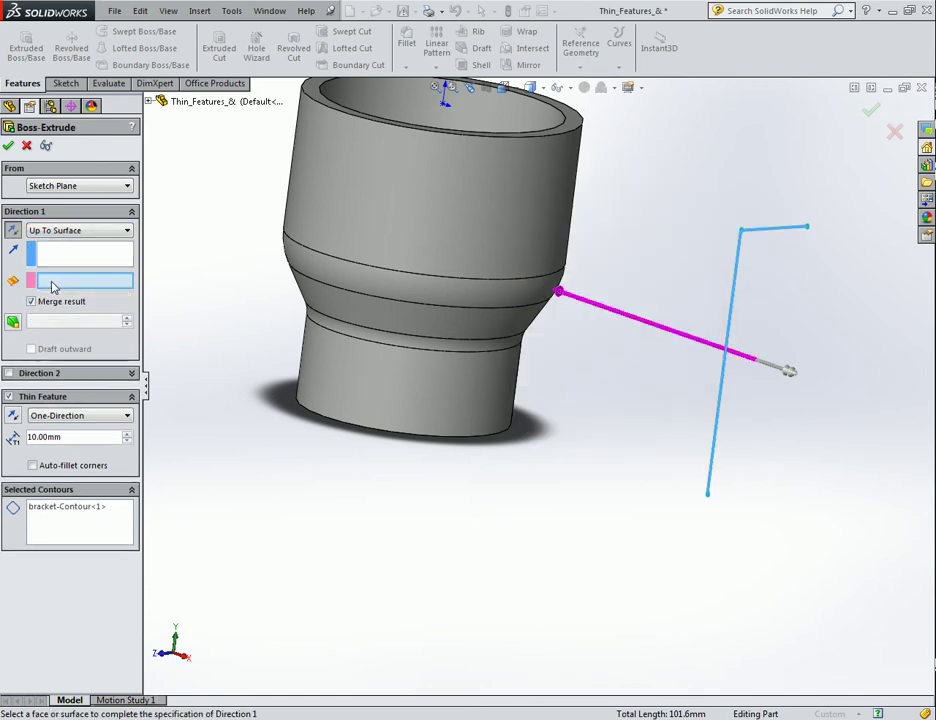
{"action": "left_click", "coordinate": [520, 211]}
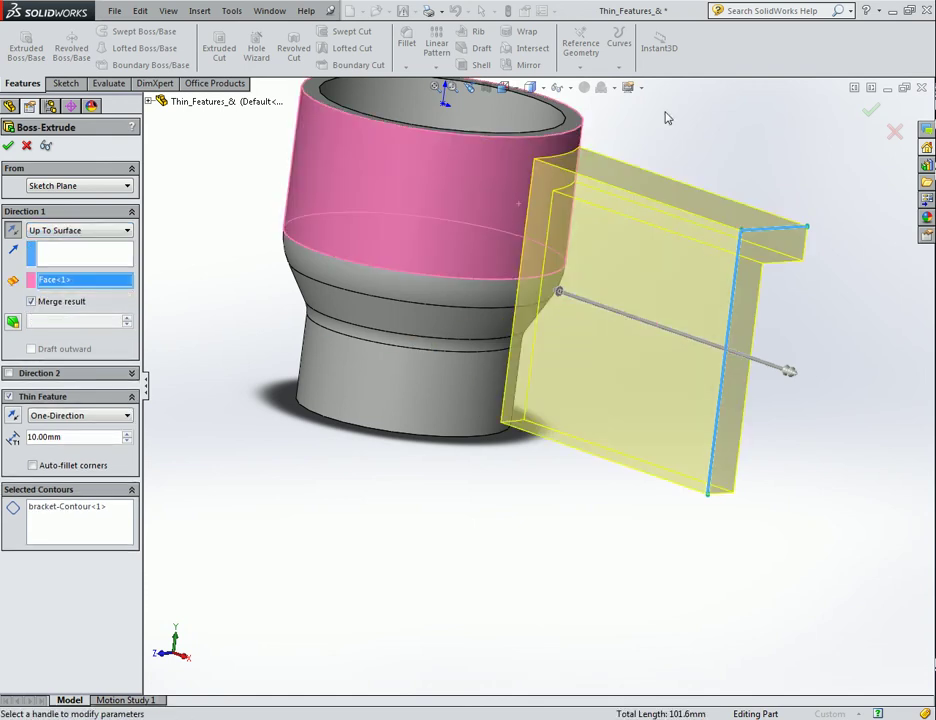
{"action": "mouse_move", "coordinate": [679, 167]}
{"action": "middle_mouse_down"}
{"action": "mouse_move", "coordinate": [743, 132]}
{"action": "mouse_move", "coordinate": [566, 152]}
{"action": "mouse_move", "coordinate": [723, 120]}
{"action": "middle_mouse_up"}
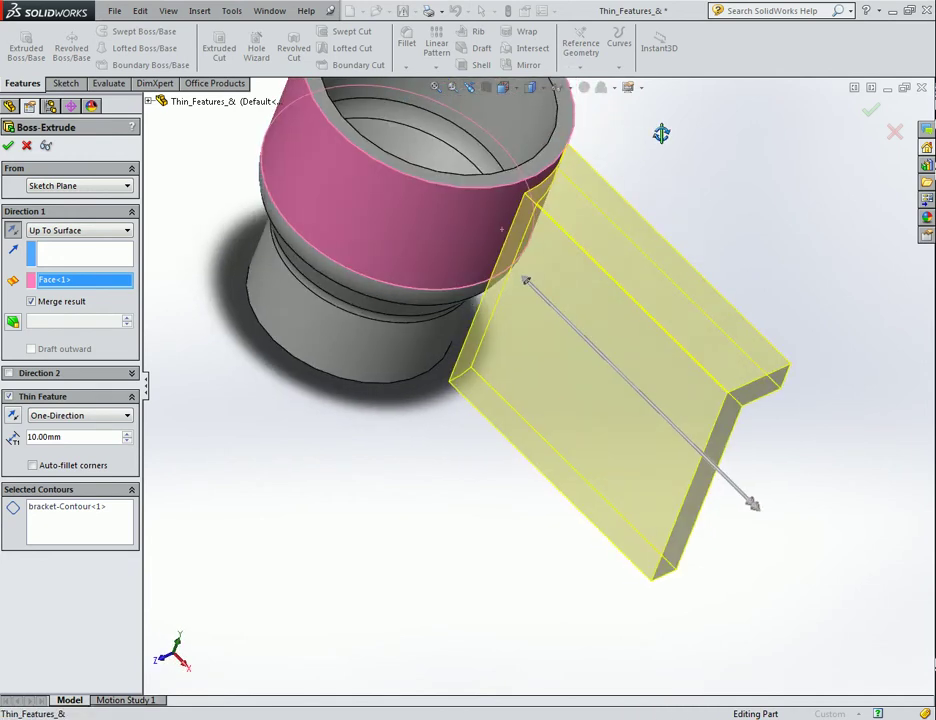
{"action": "scroll", "coordinate": [440, 320], "scroll_direction": "down", "scroll_amount": 2}
{"action": "scroll", "coordinate": [417, 323], "scroll_direction": "down", "scroll_amount": 2}
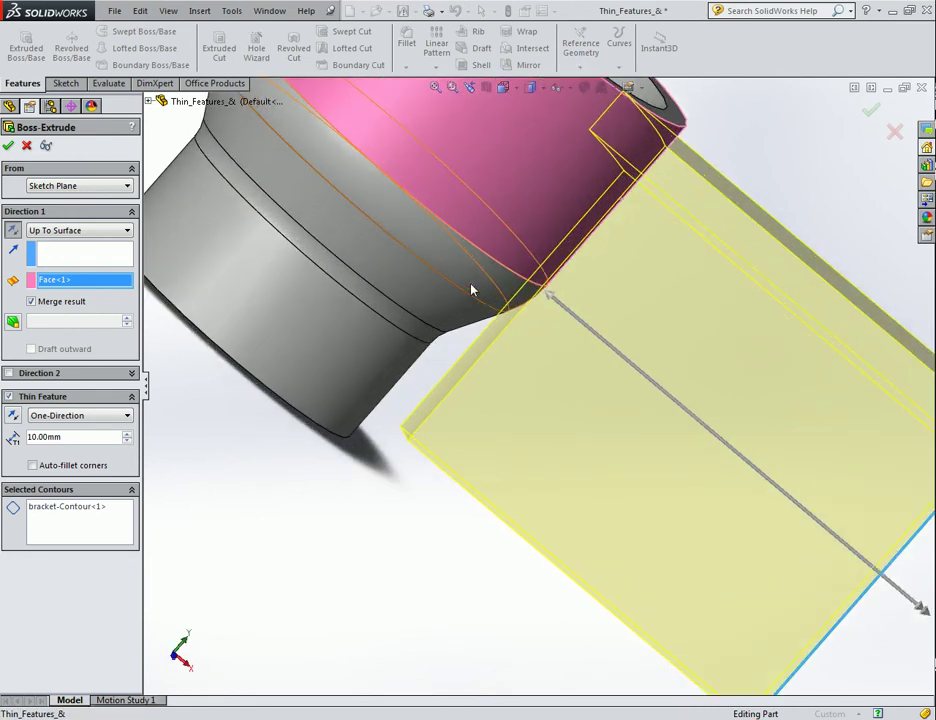
{"action": "left_click", "coordinate": [62, 231]}
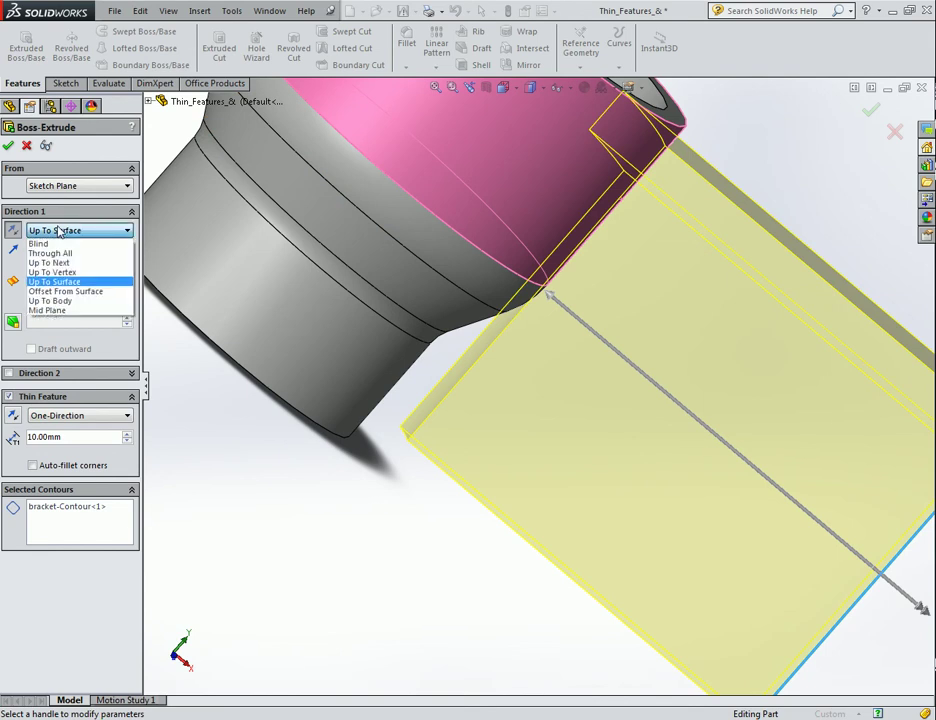
Set the extrusion to end Up To Body using the Revolve-Thin1 cup body.
{"action": "left_click", "coordinate": [44, 302]}
{"action": "left_click", "coordinate": [511, 170]}
{"action": "mouse_move", "coordinate": [608, 250]}
{"action": "middle_mouse_down"}
{"action": "mouse_move", "coordinate": [683, 236]}
{"action": "mouse_move", "coordinate": [607, 260]}
{"action": "mouse_move", "coordinate": [533, 268]}
{"action": "middle_mouse_up"}
Switch the end condition back to Up To Next and view the preview from above.
{"action": "left_click", "coordinate": [70, 230]}
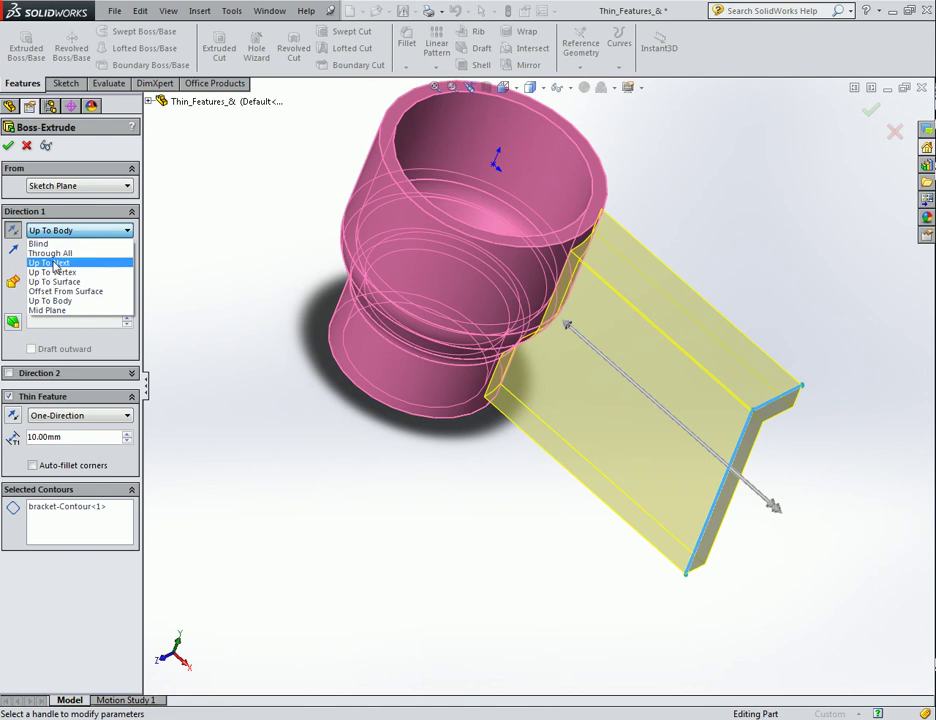
{"action": "left_click", "coordinate": [54, 264]}
{"action": "mouse_move", "coordinate": [470, 314]}
{"action": "middle_mouse_down"}
{"action": "mouse_move", "coordinate": [574, 347]}
{"action": "mouse_move", "coordinate": [664, 343]}
{"action": "mouse_move", "coordinate": [740, 288]}
{"action": "mouse_move", "coordinate": [893, 270]}
{"action": "middle_mouse_up"}
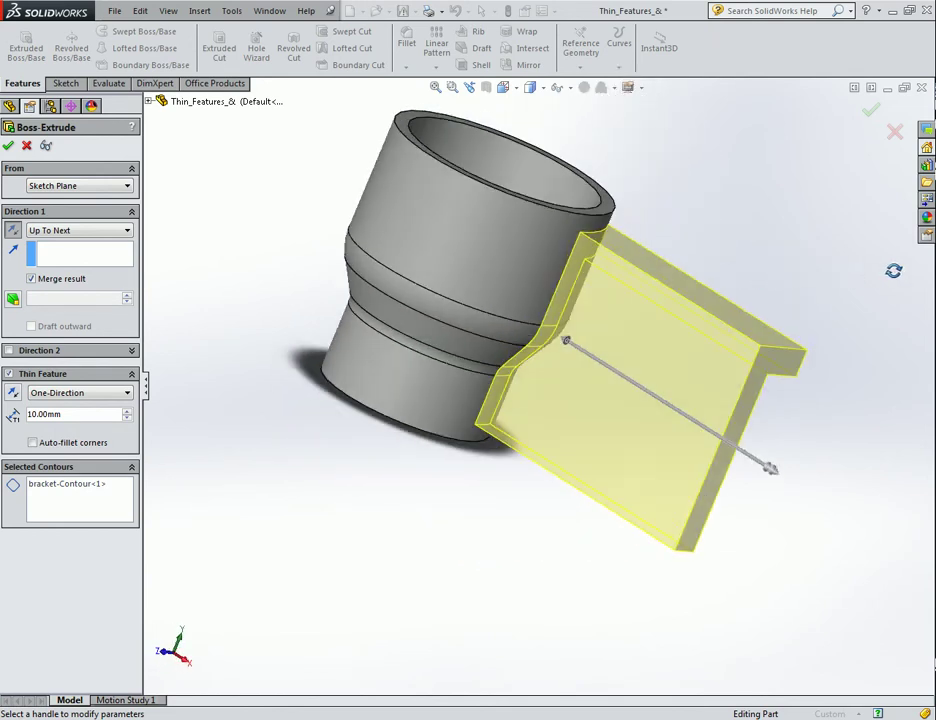
Try Offset From Surface on the cup's upper face, then clear that reference face.
{"action": "left_click", "coordinate": [58, 231]}
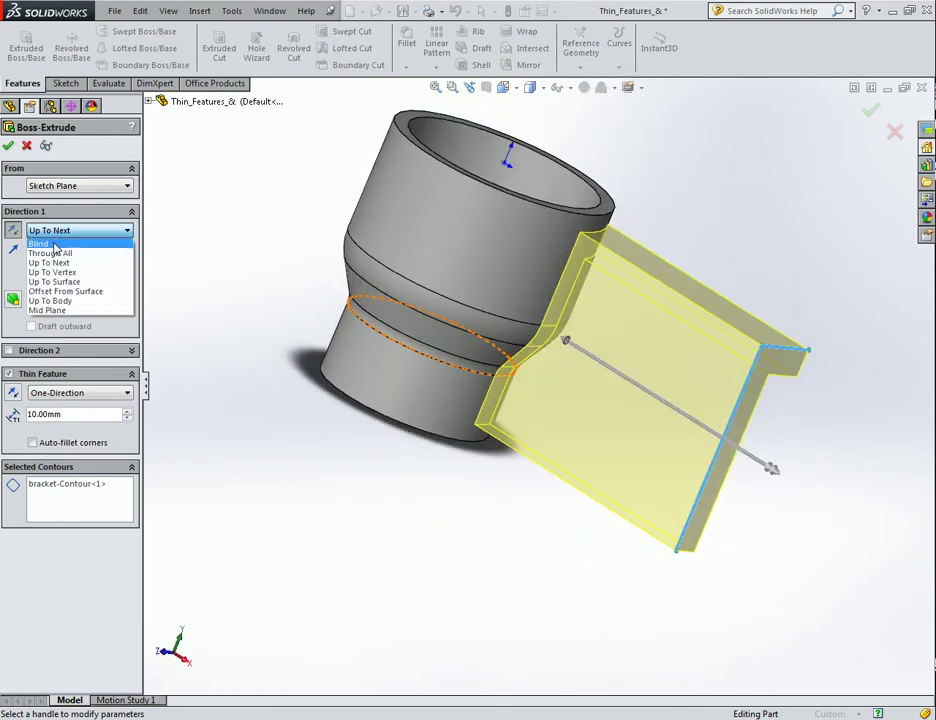
{"action": "left_click", "coordinate": [55, 293]}
{"action": "left_click", "coordinate": [562, 268]}
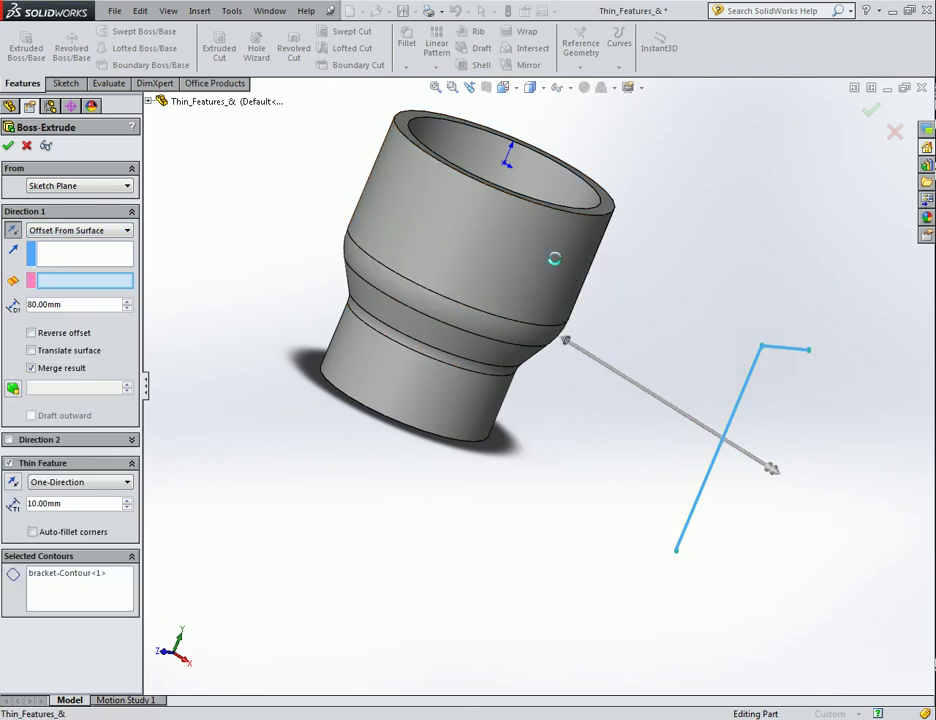
{"action": "right_click", "coordinate": [55, 281]}
{"action": "left_click", "coordinate": [56, 306]}
Try Up To Surface on the cup's lower outer face, then cancel the Boss-Extrude.
{"action": "left_click", "coordinate": [76, 231]}
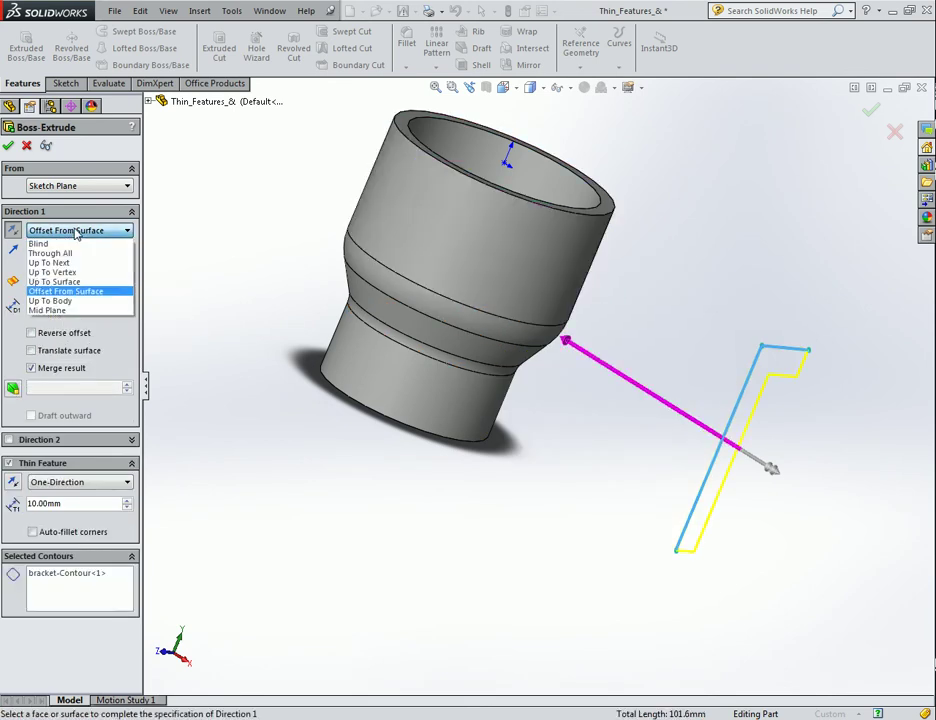
{"action": "left_click", "coordinate": [58, 280]}
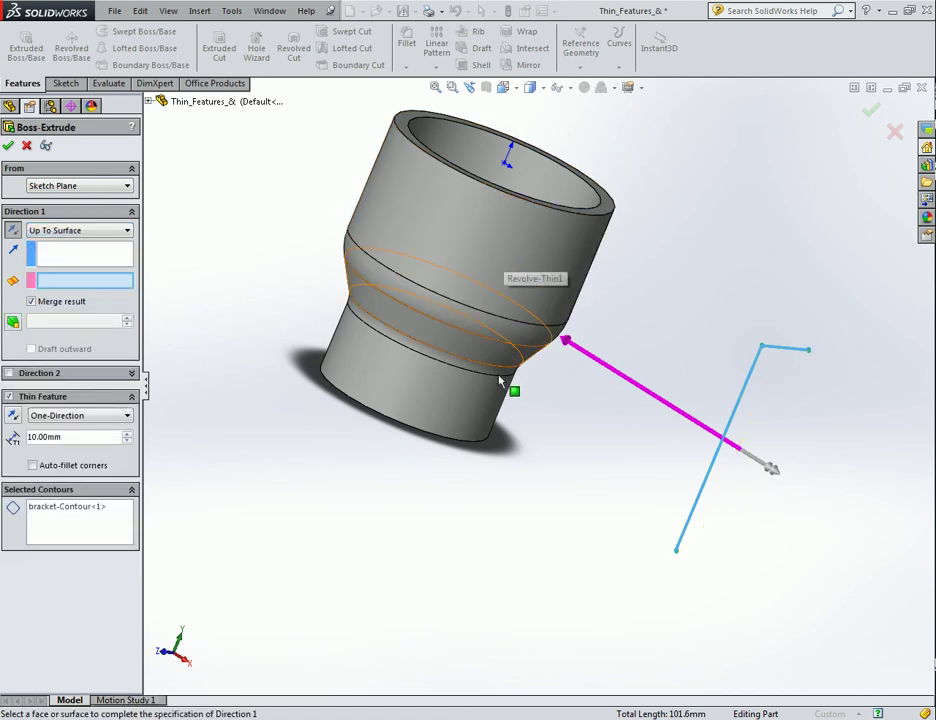
{"action": "left_click", "coordinate": [489, 410]}
{"action": "mouse_move", "coordinate": [650, 240]}
{"action": "middle_mouse_down"}
{"action": "mouse_move", "coordinate": [705, 264]}
{"action": "mouse_move", "coordinate": [641, 305]}
{"action": "mouse_move", "coordinate": [676, 243]}
{"action": "mouse_move", "coordinate": [698, 244]}
{"action": "mouse_move", "coordinate": [657, 271]}
{"action": "middle_mouse_up"}
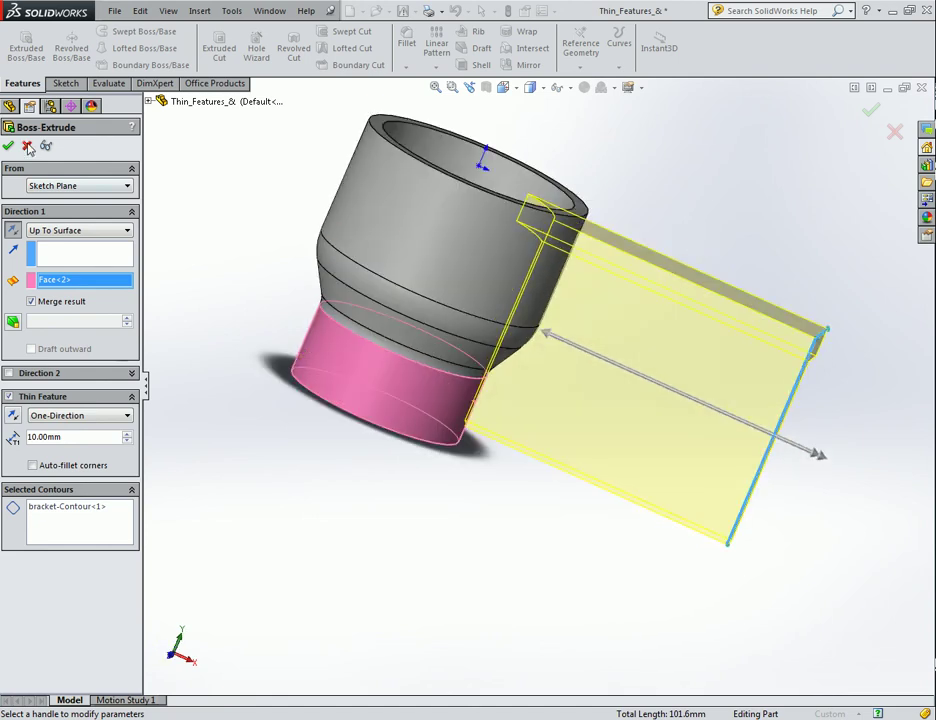
{"action": "left_click", "coordinate": [28, 147]}
{"action": "mouse_move", "coordinate": [487, 378]}
{"action": "middle_mouse_down"}
{"action": "mouse_move", "coordinate": [616, 345]}
{"action": "mouse_move", "coordinate": [561, 289]}
{"action": "mouse_move", "coordinate": [552, 297]}
{"action": "middle_mouse_up"}
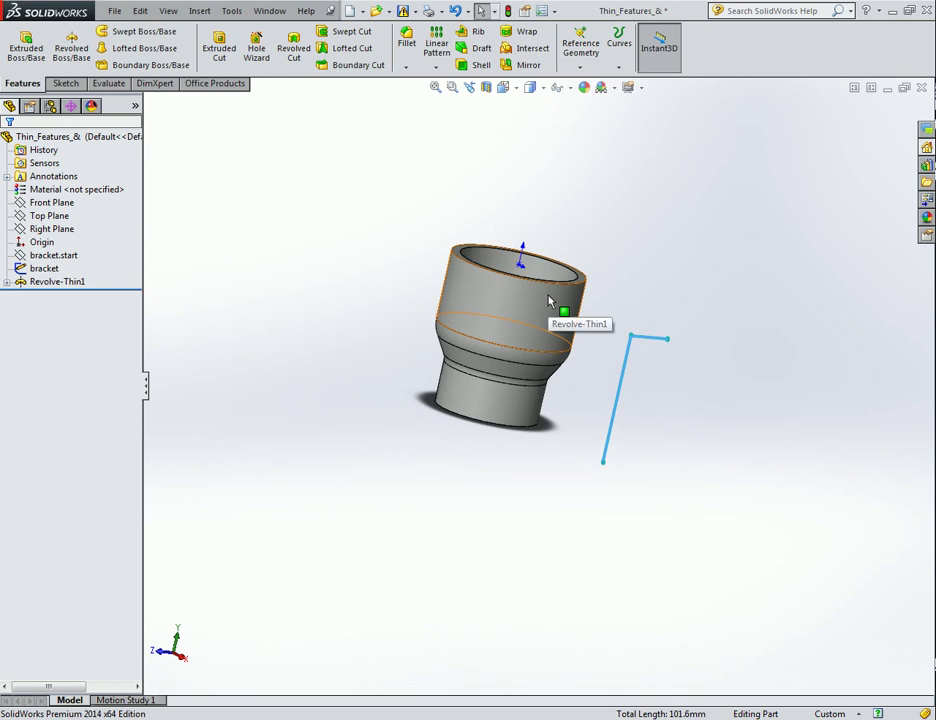